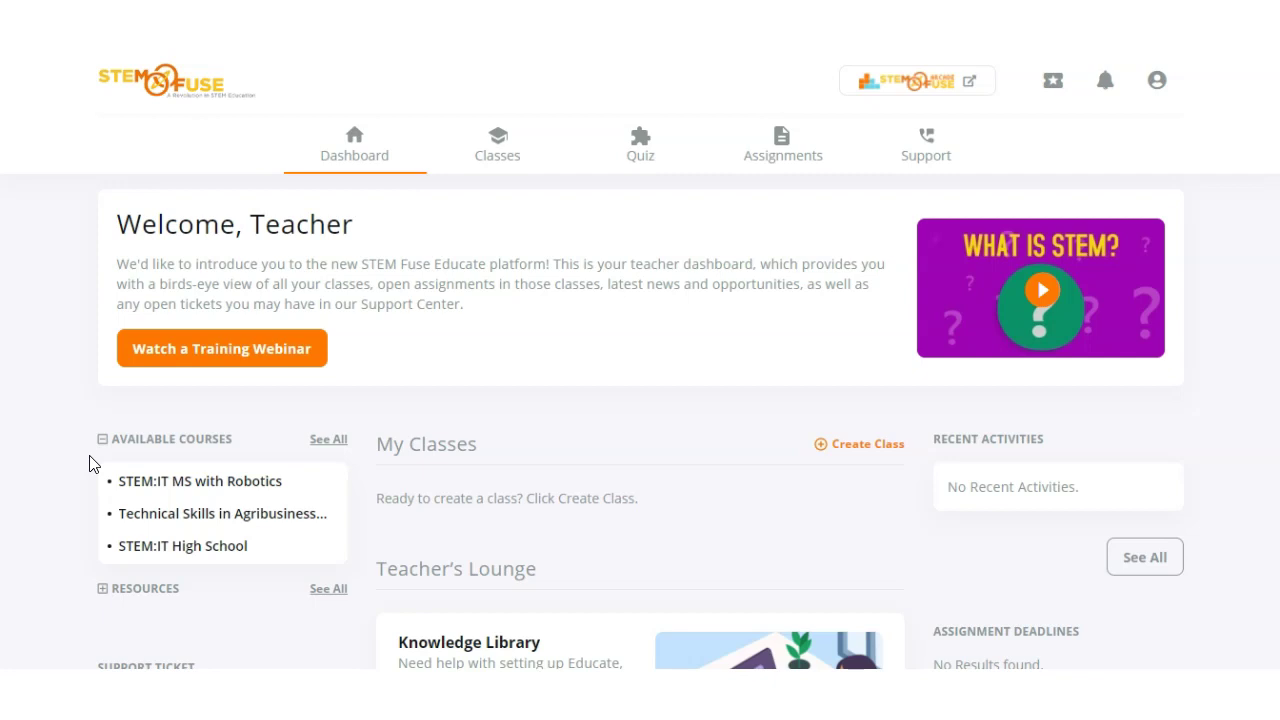
Expand the resources list on the dashboard, then collapse it again
scroll(89, 463, "down", 1)
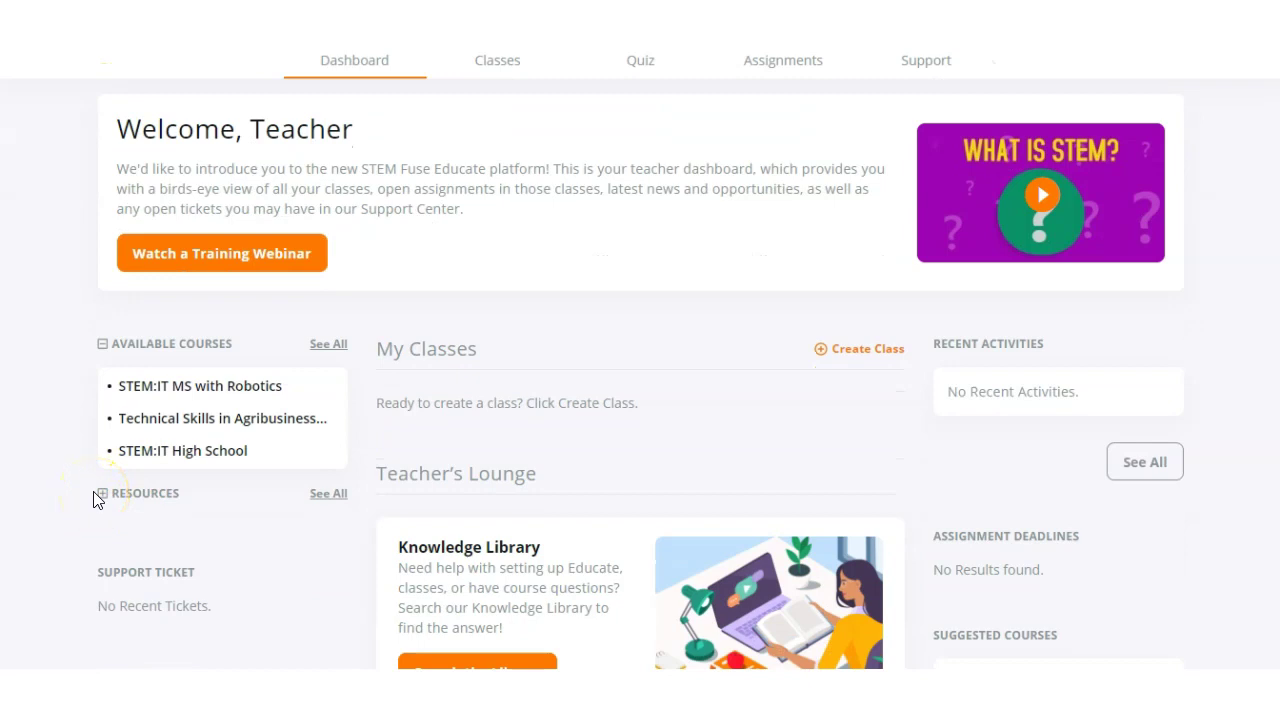
left_click(103, 494)
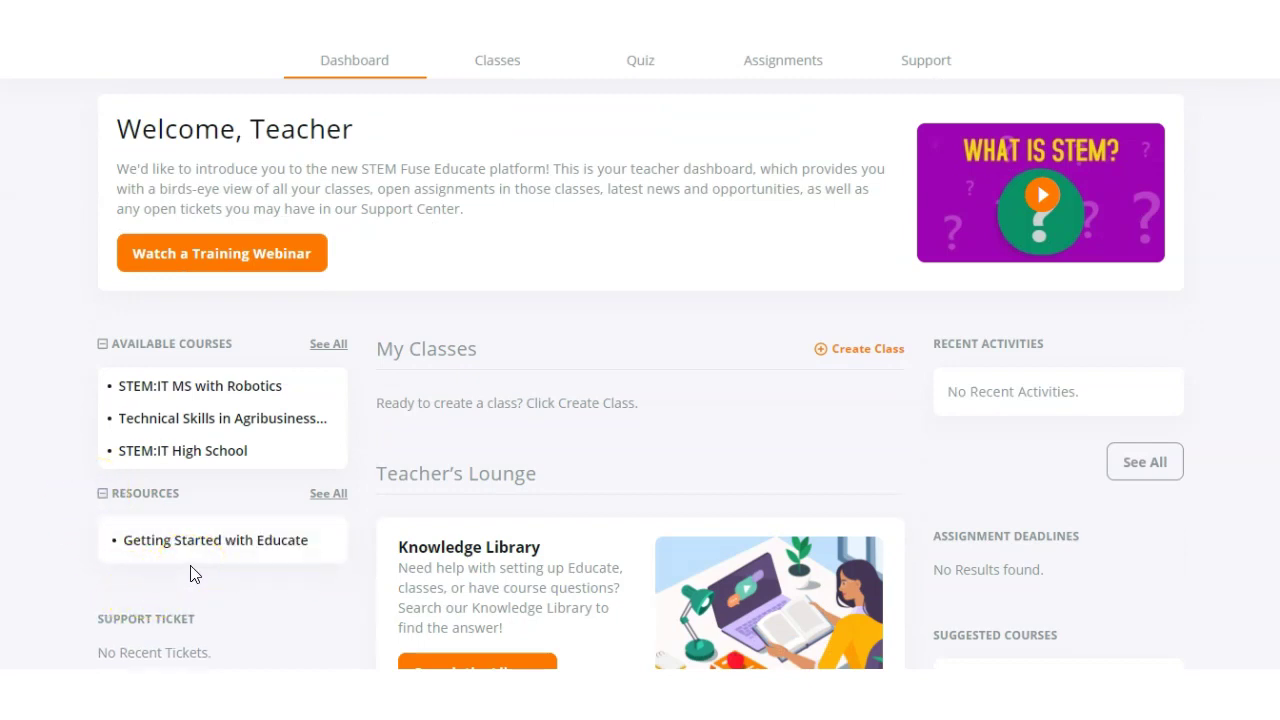
left_click(102, 473)
left_click(92, 504)
left_click(102, 494)
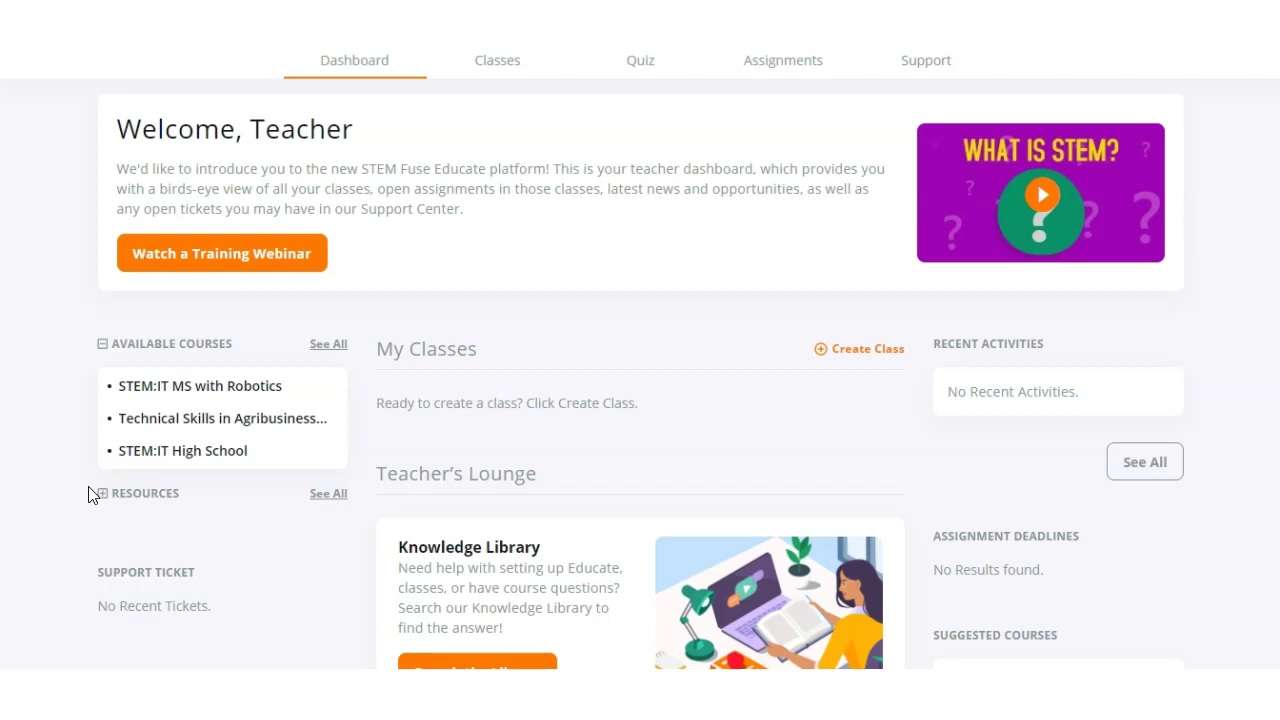
scroll(849, 380, "up", 1)
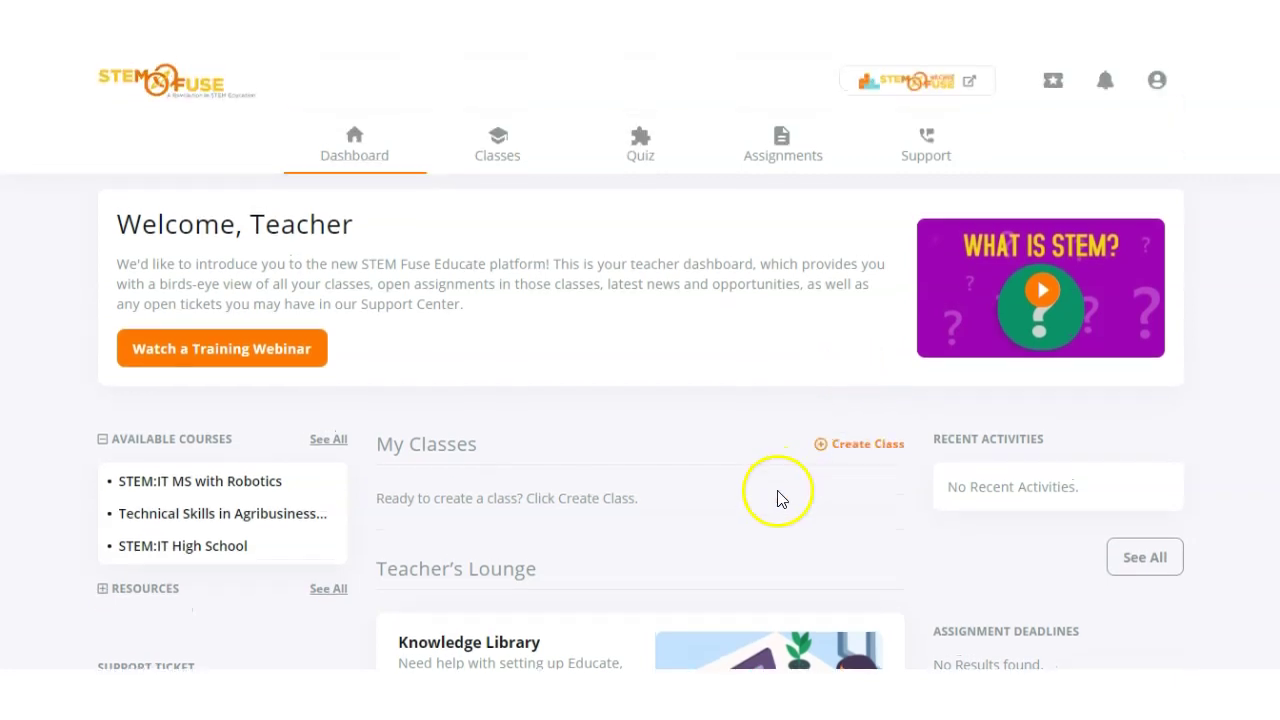
Start a new class and look over the available course choices
left_click(868, 450)
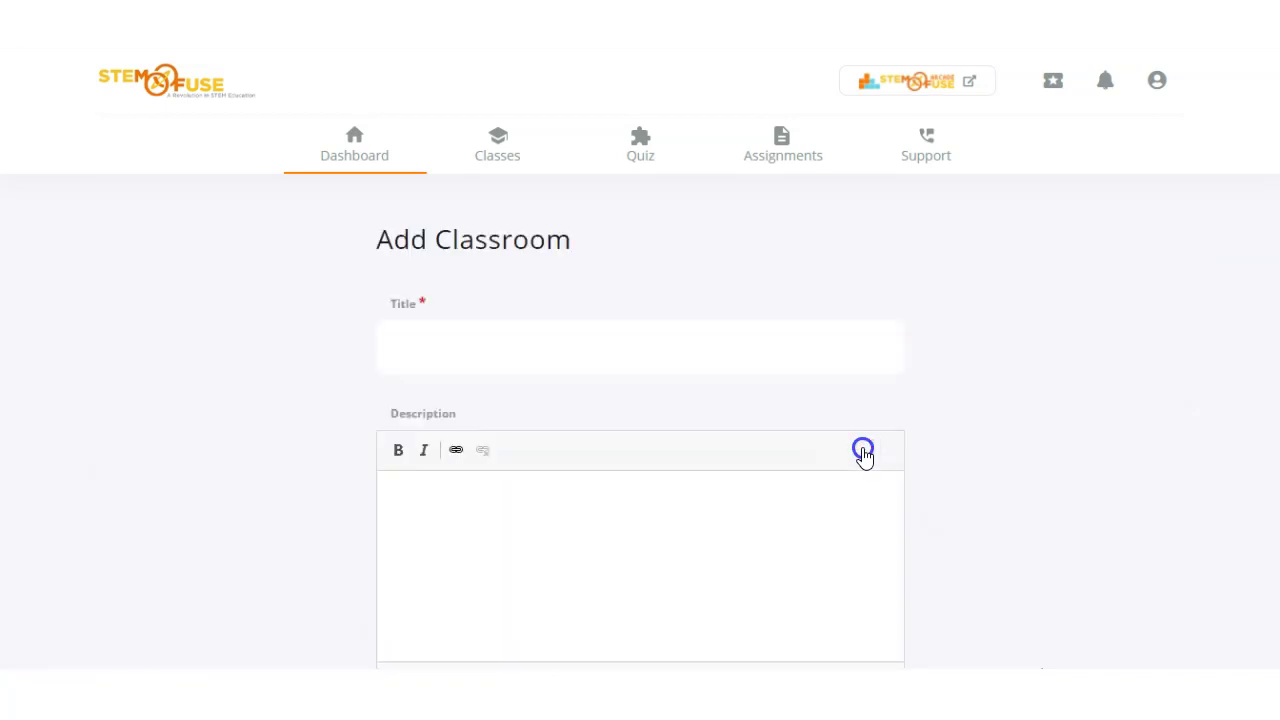
scroll(369, 337, "down", 1)
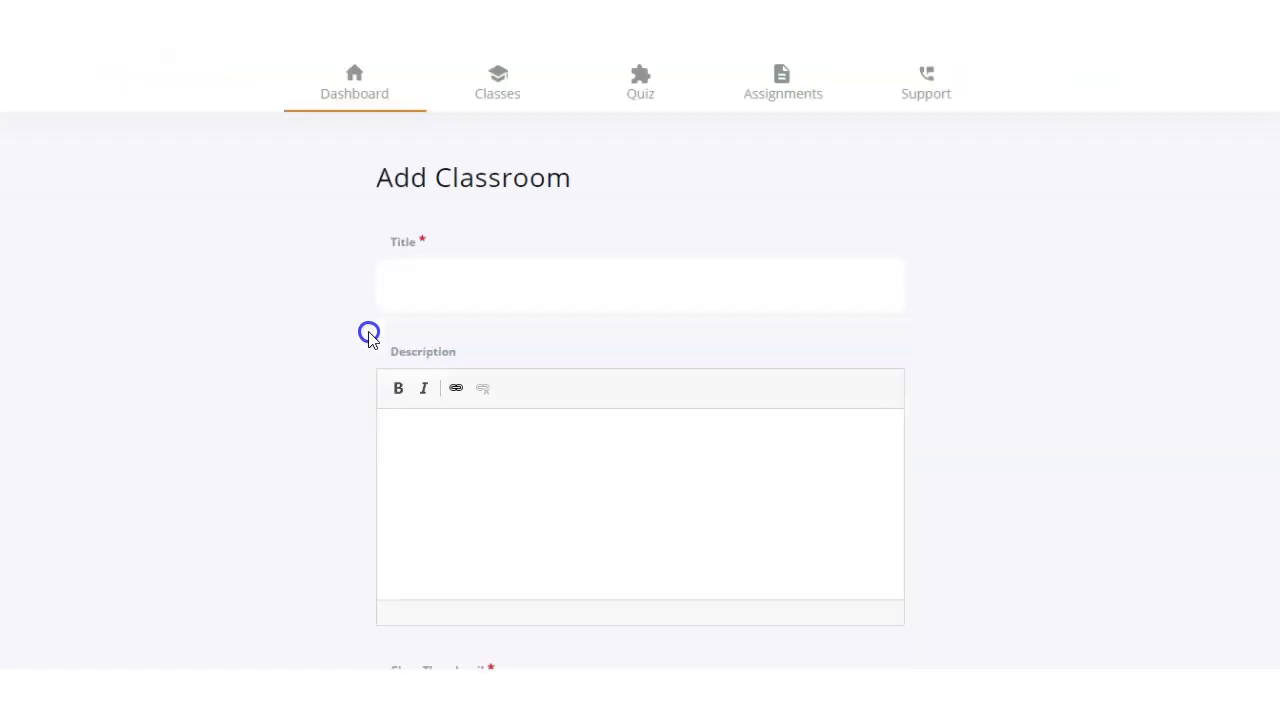
scroll(369, 337, "down", 2)
scroll(431, 326, "down", 4)
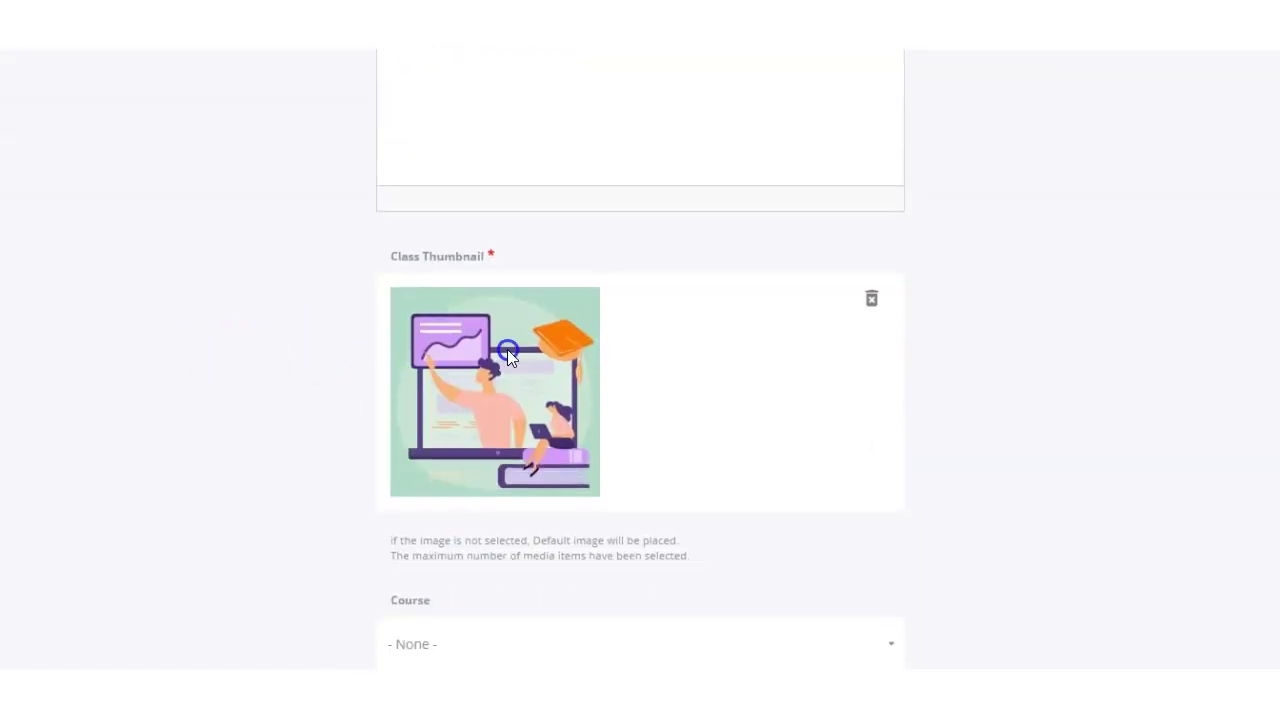
scroll(500, 350, "down", 3)
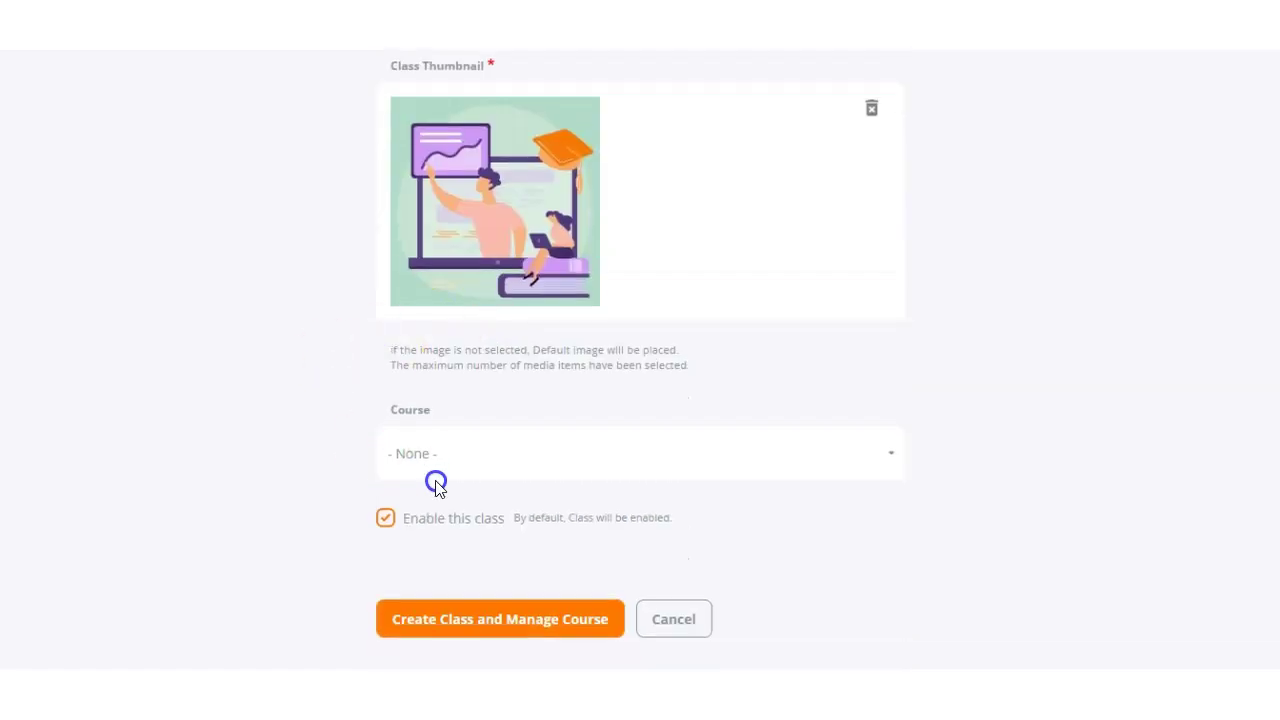
left_click(438, 458)
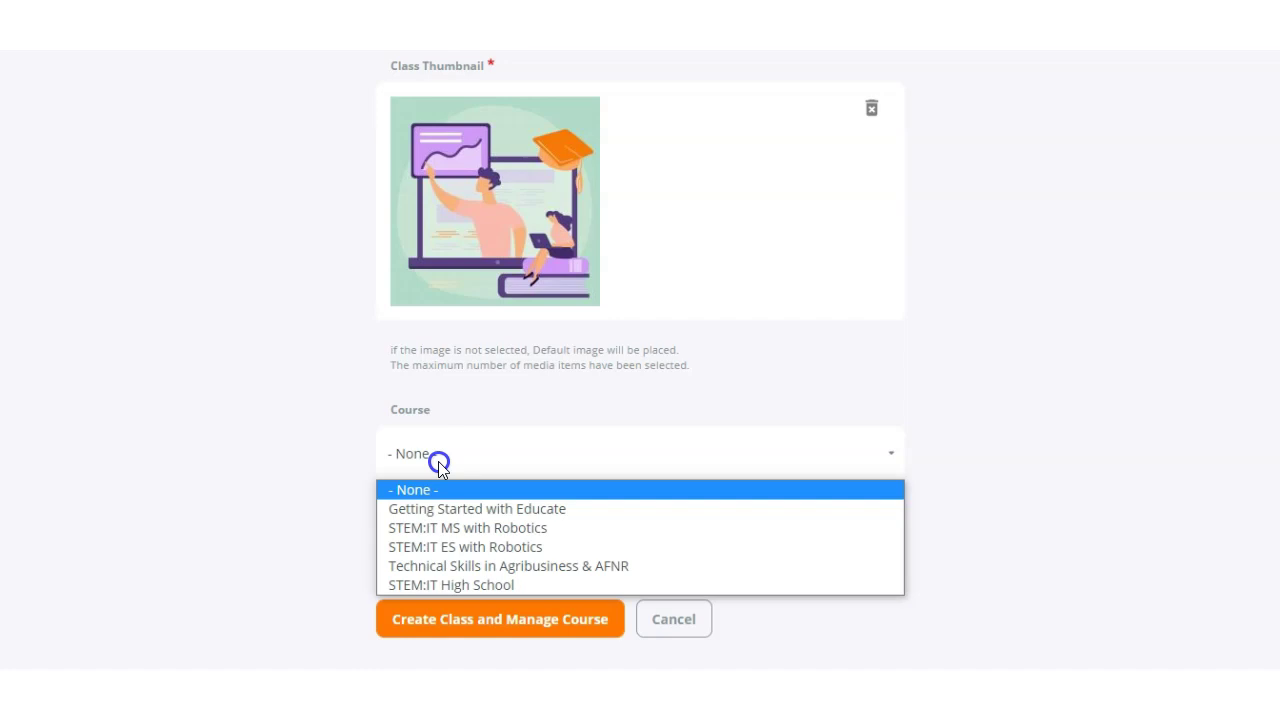
left_click(311, 428)
scroll(311, 428, "up", 6)
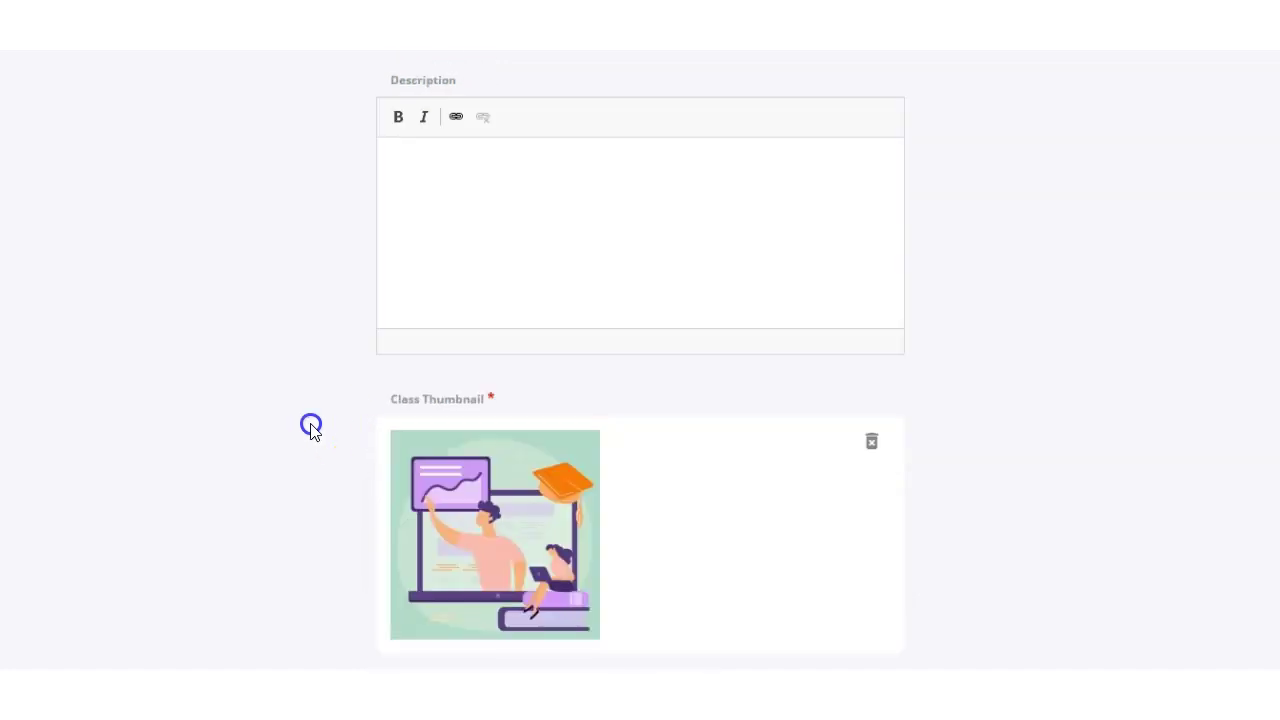
Title the class 'Sample Class', add a short description, and create it with Create Class and Manage Course
left_click(511, 234)
type("Sample Class")
left_click(477, 405)
type("Thi")
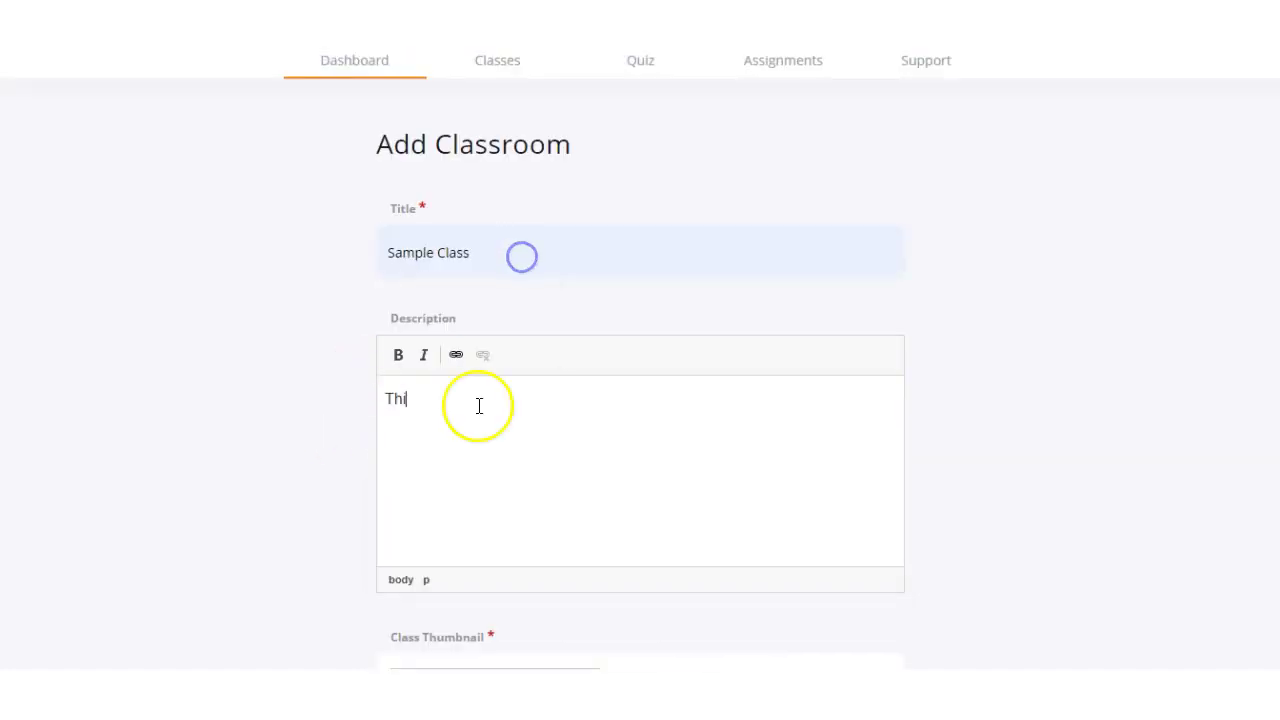
scroll(871, 383, "down", 4)
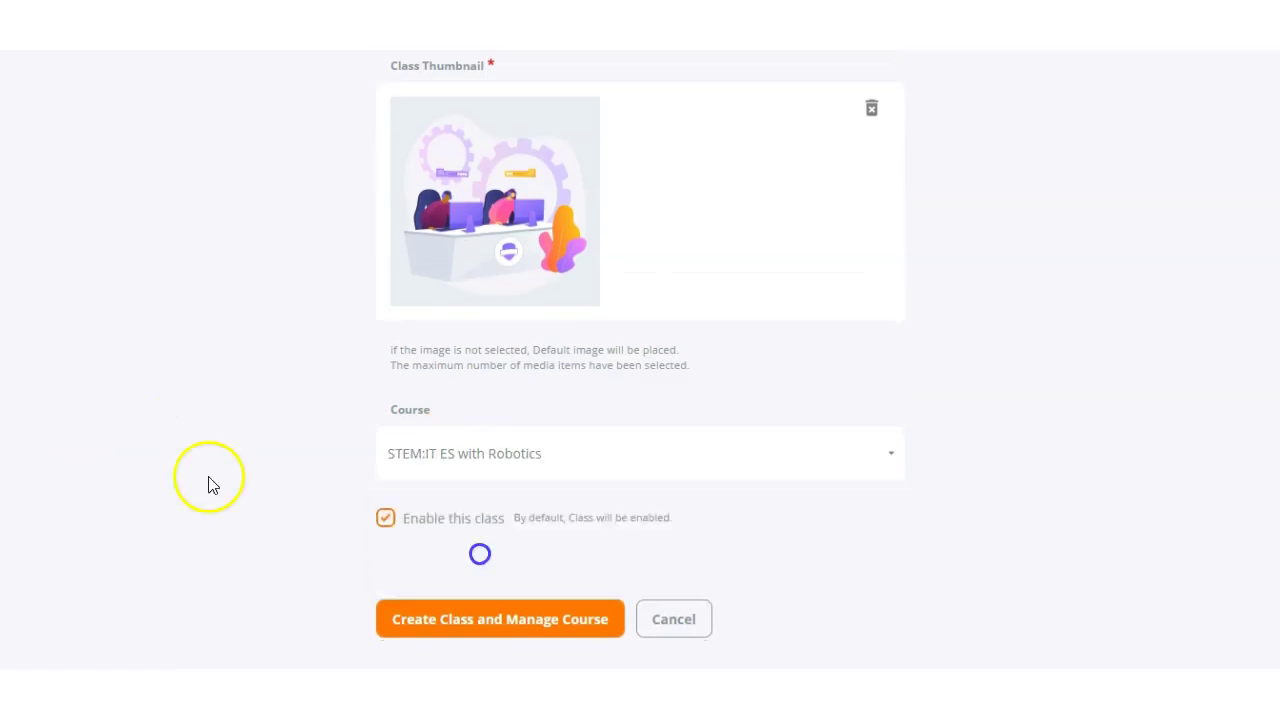
scroll(206, 486, "down", 1)
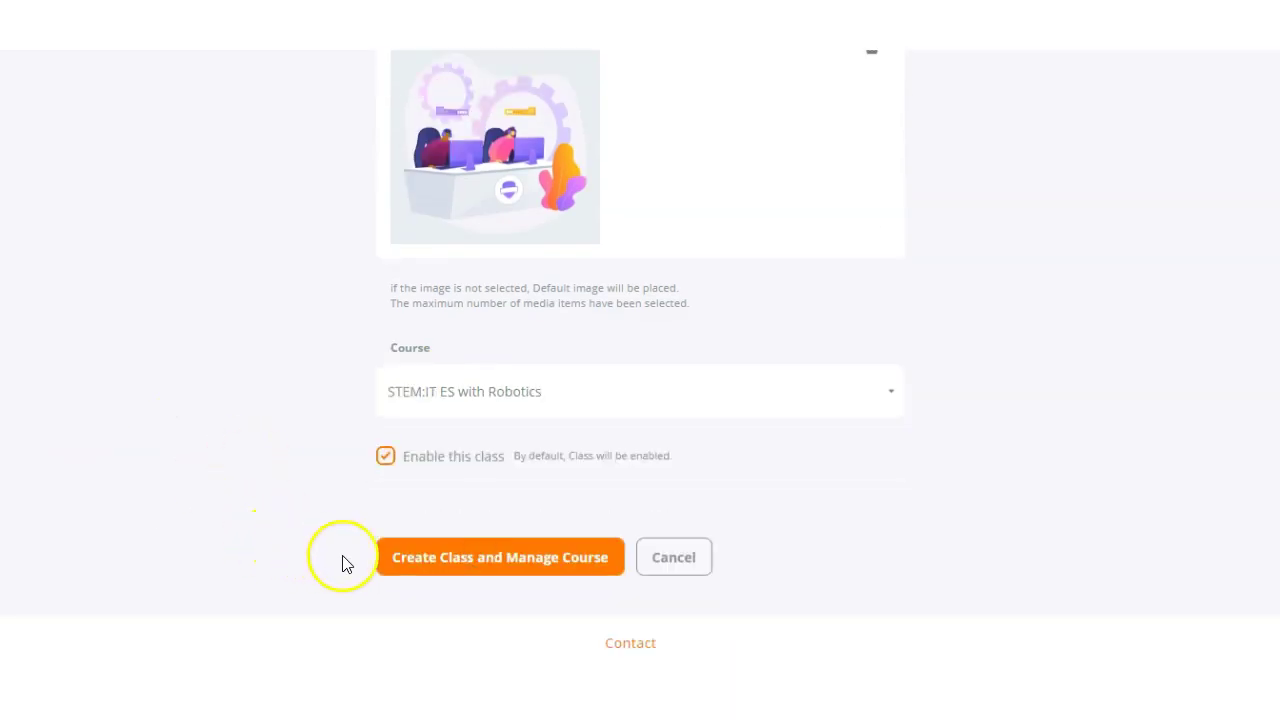
left_click(398, 568)
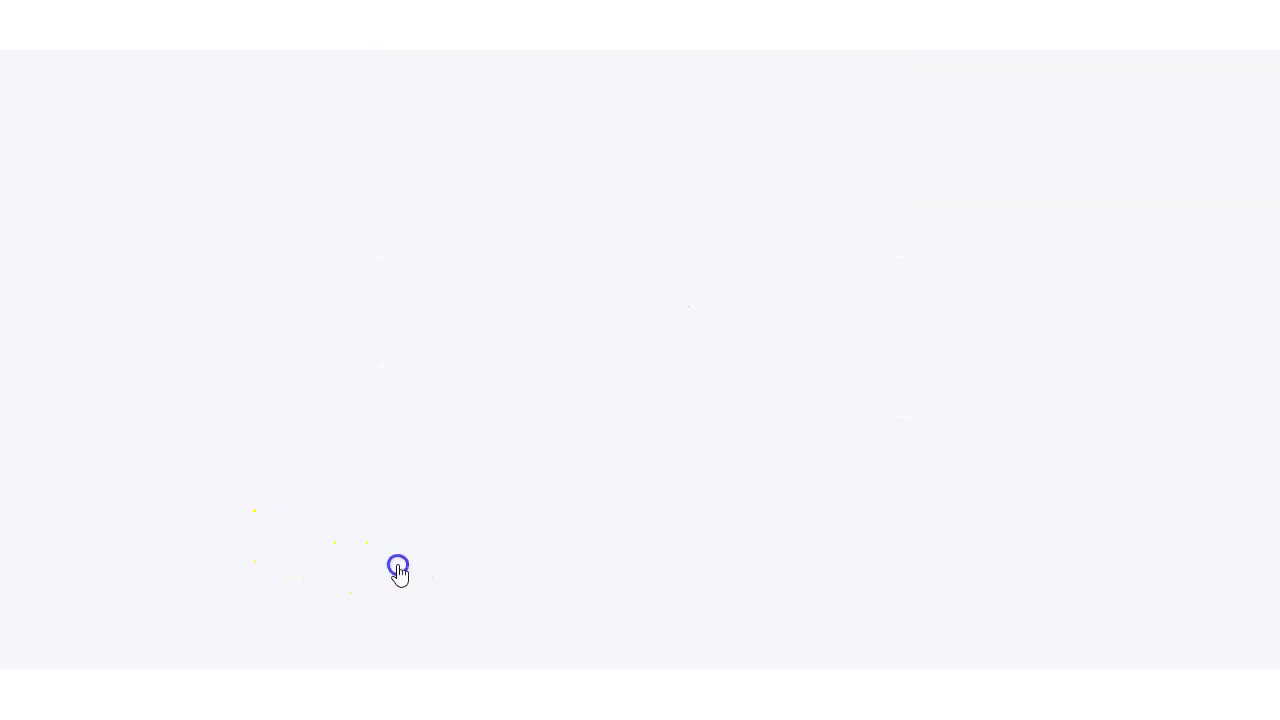
left_click(90, 302)
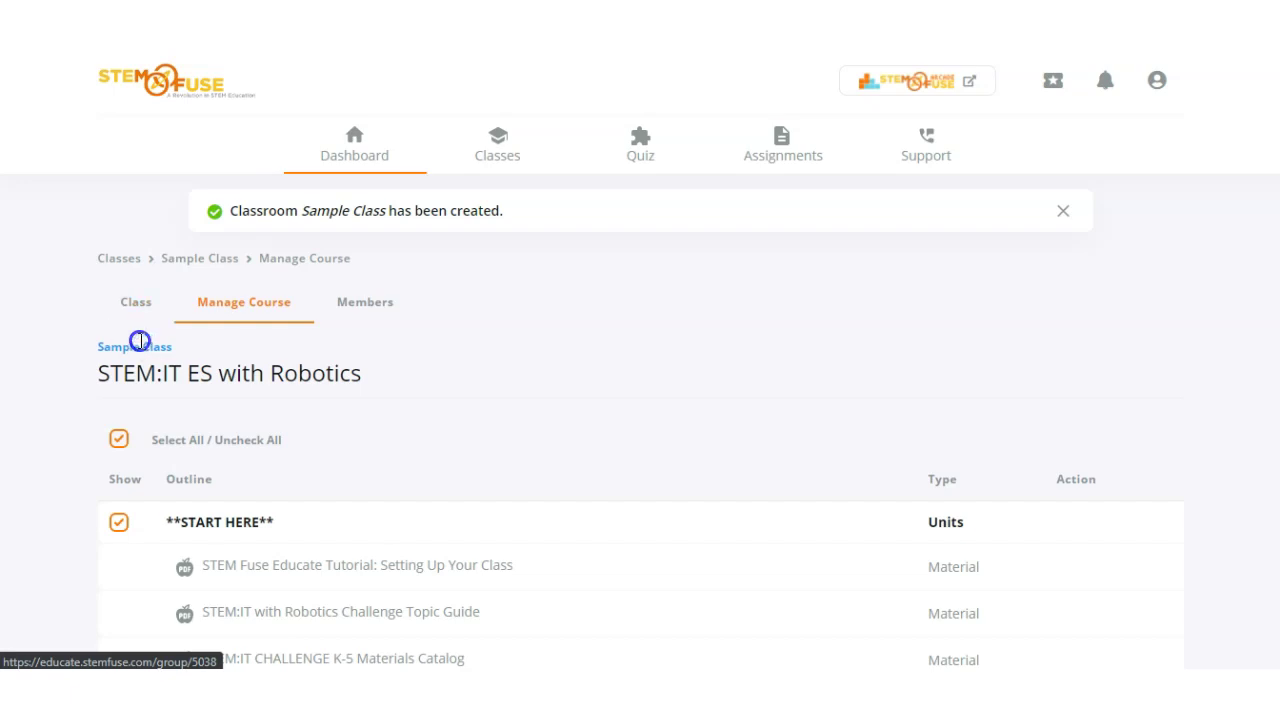
Glance at the Class tab, then return to Manage Course and scroll the units, leaving all shown
left_click(137, 314)
left_click(251, 314)
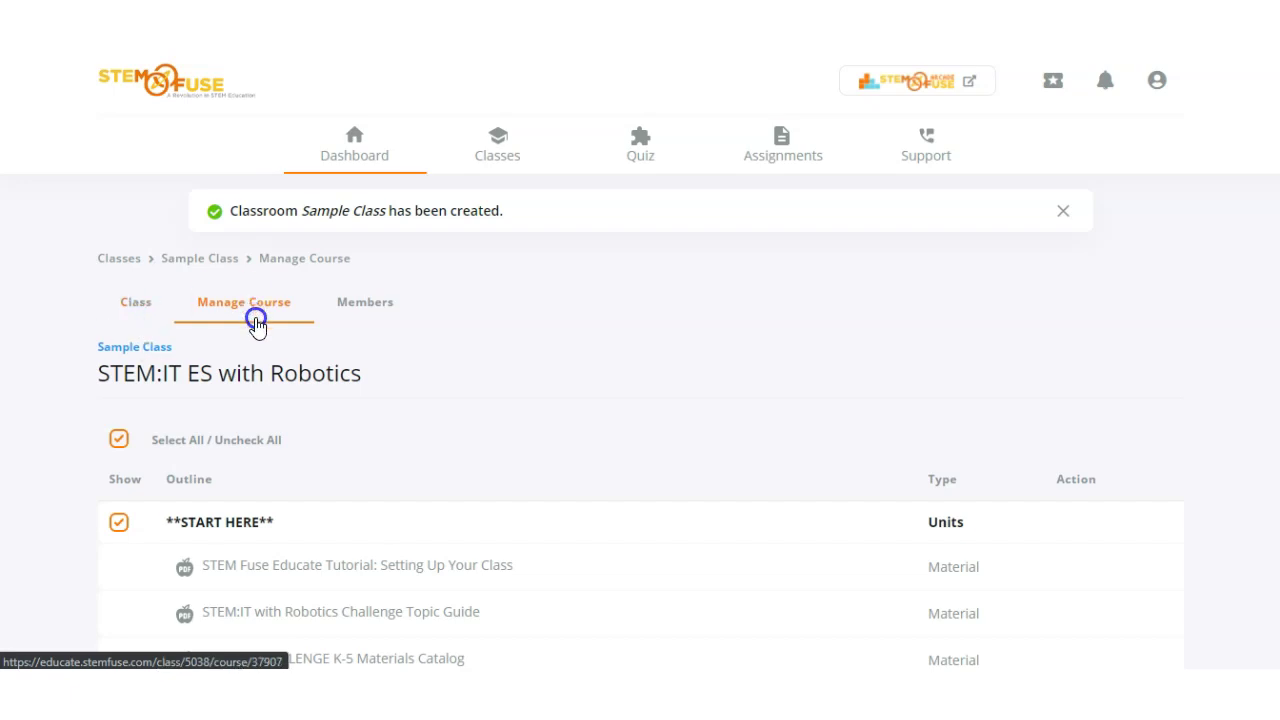
left_click(400, 318)
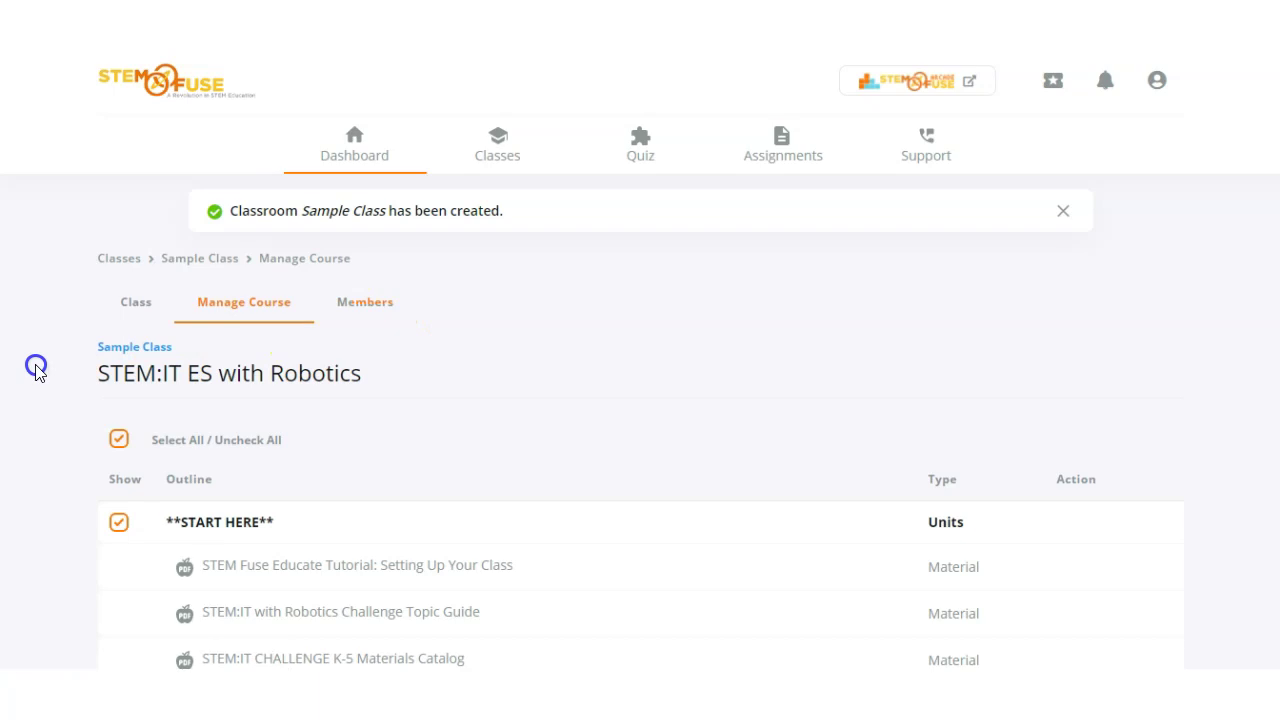
scroll(37, 371, "down", 3)
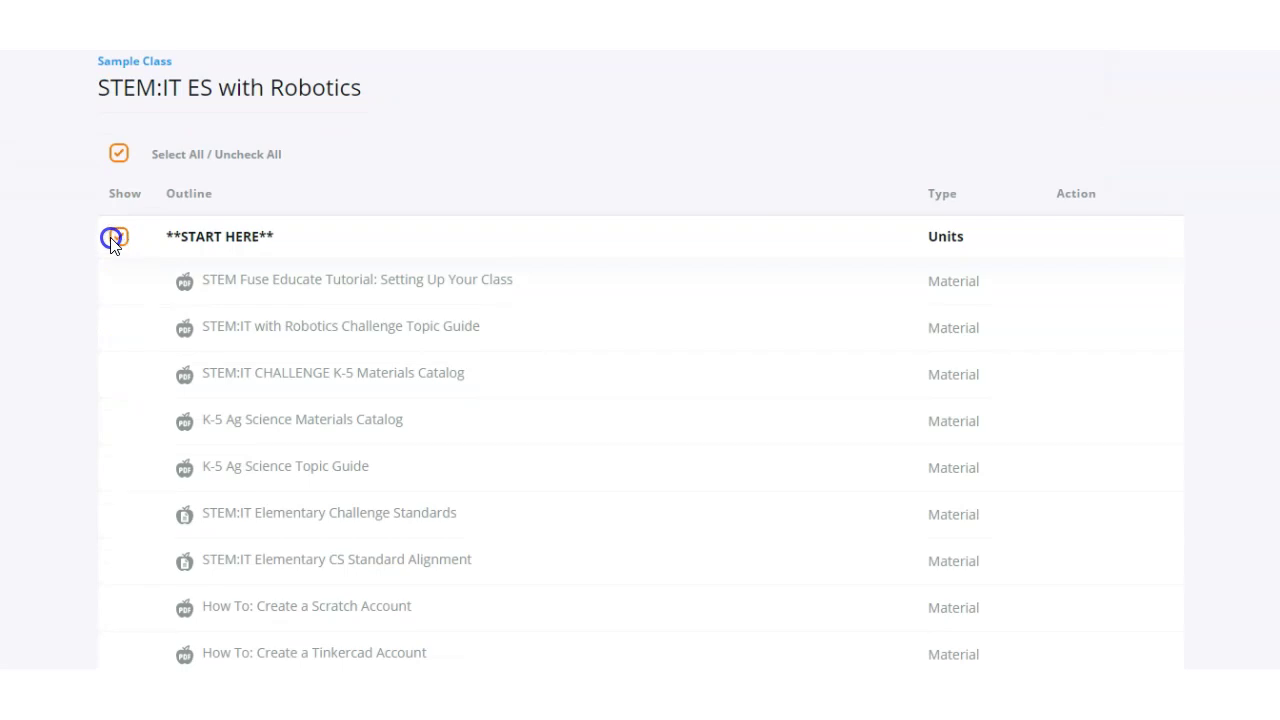
scroll(108, 242, "up", 2)
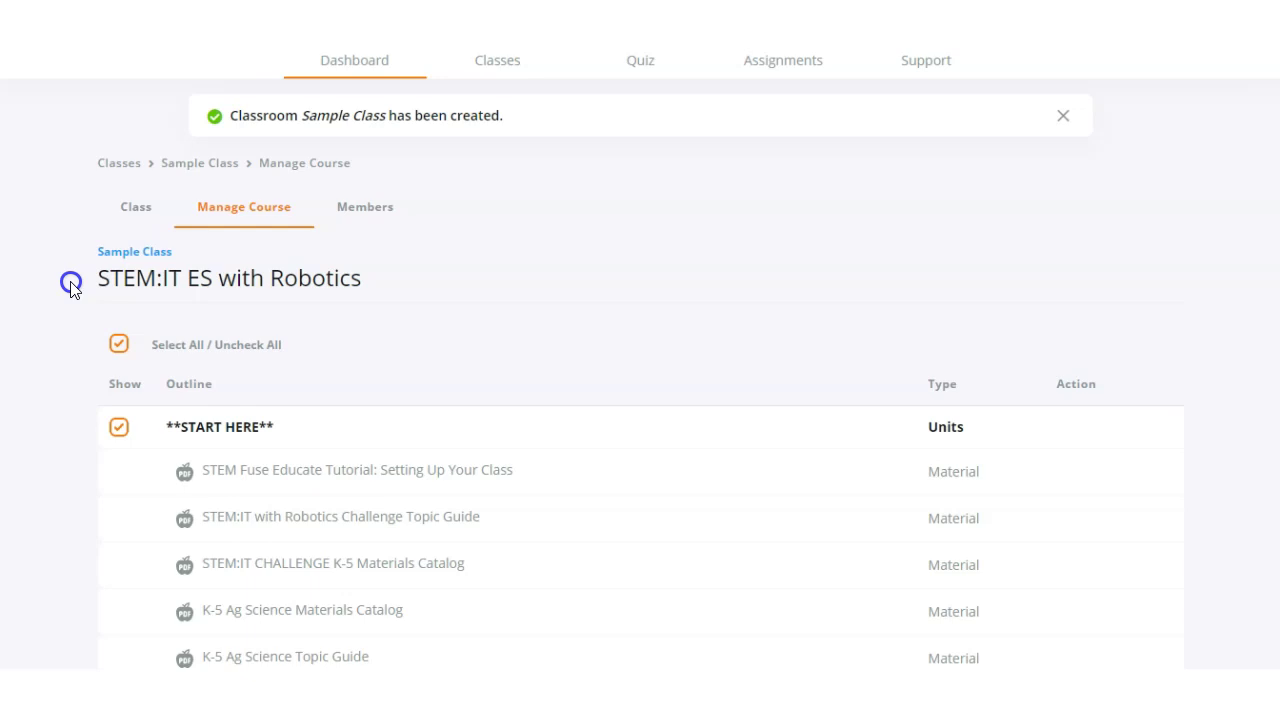
From Members, download the Import Students CSV template and open it in Excel
left_click(373, 210)
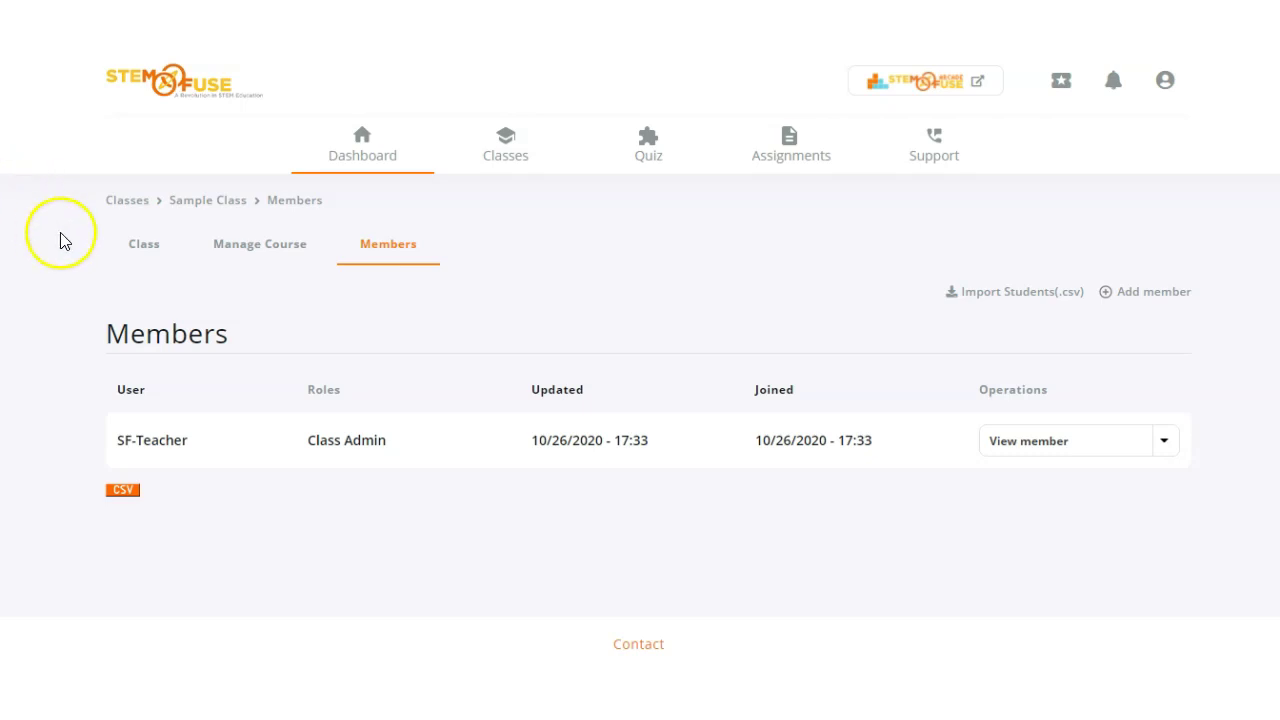
left_click(993, 300)
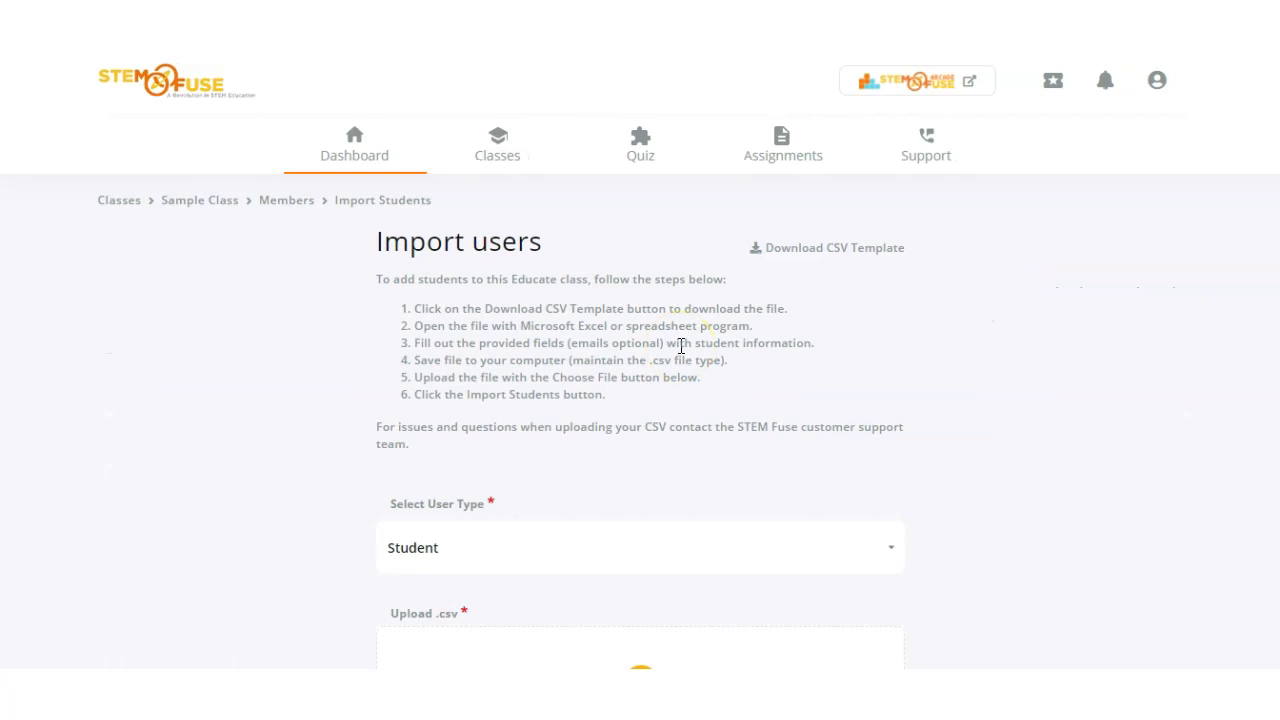
left_click(800, 250)
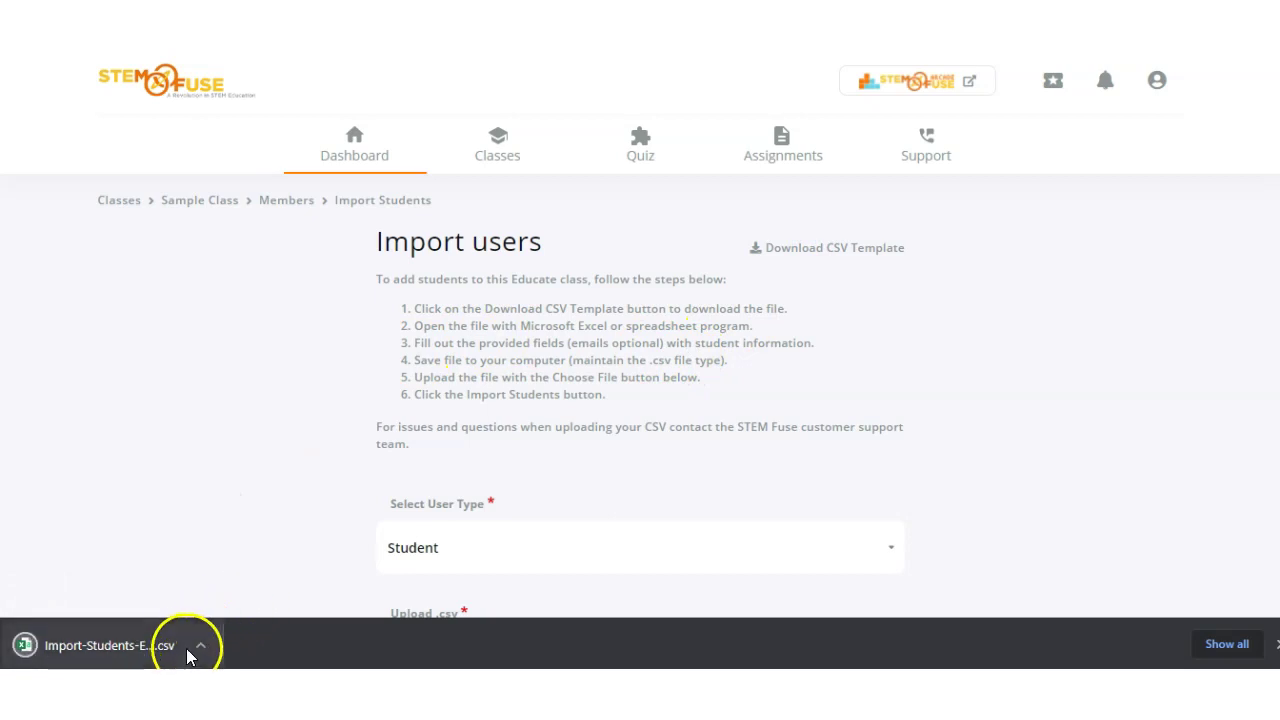
left_click(176, 647)
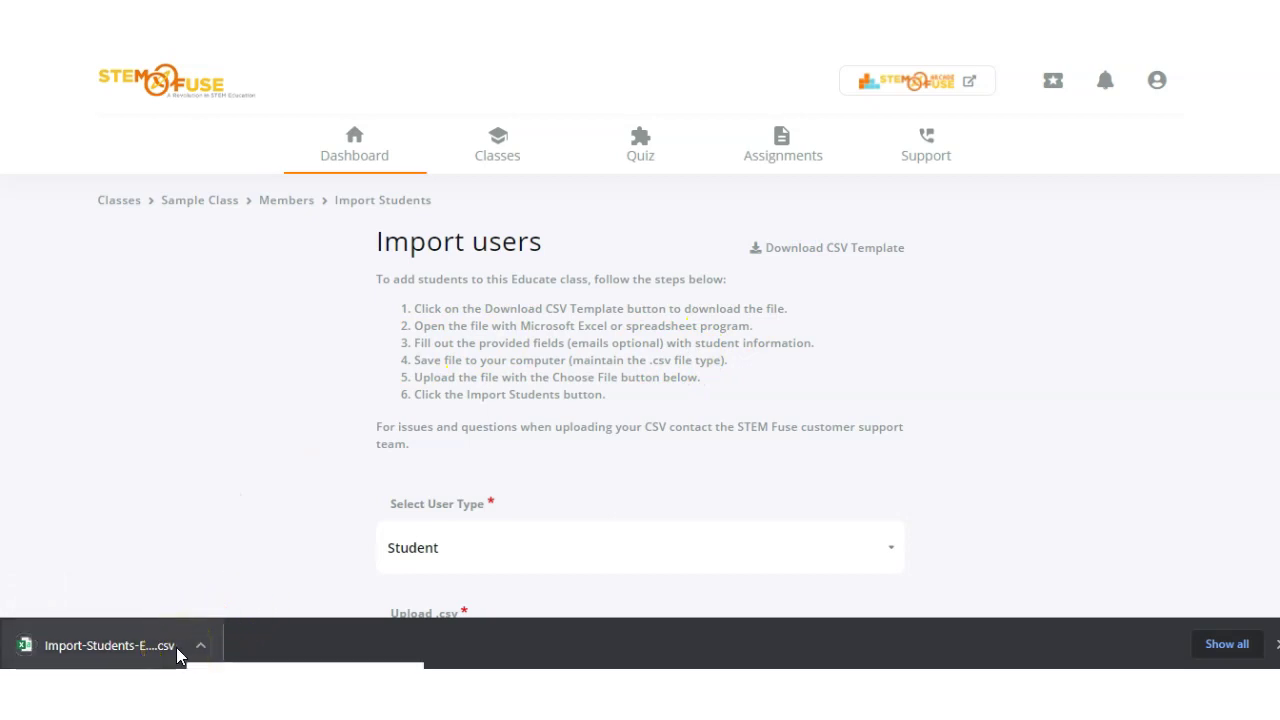
left_click(217, 637)
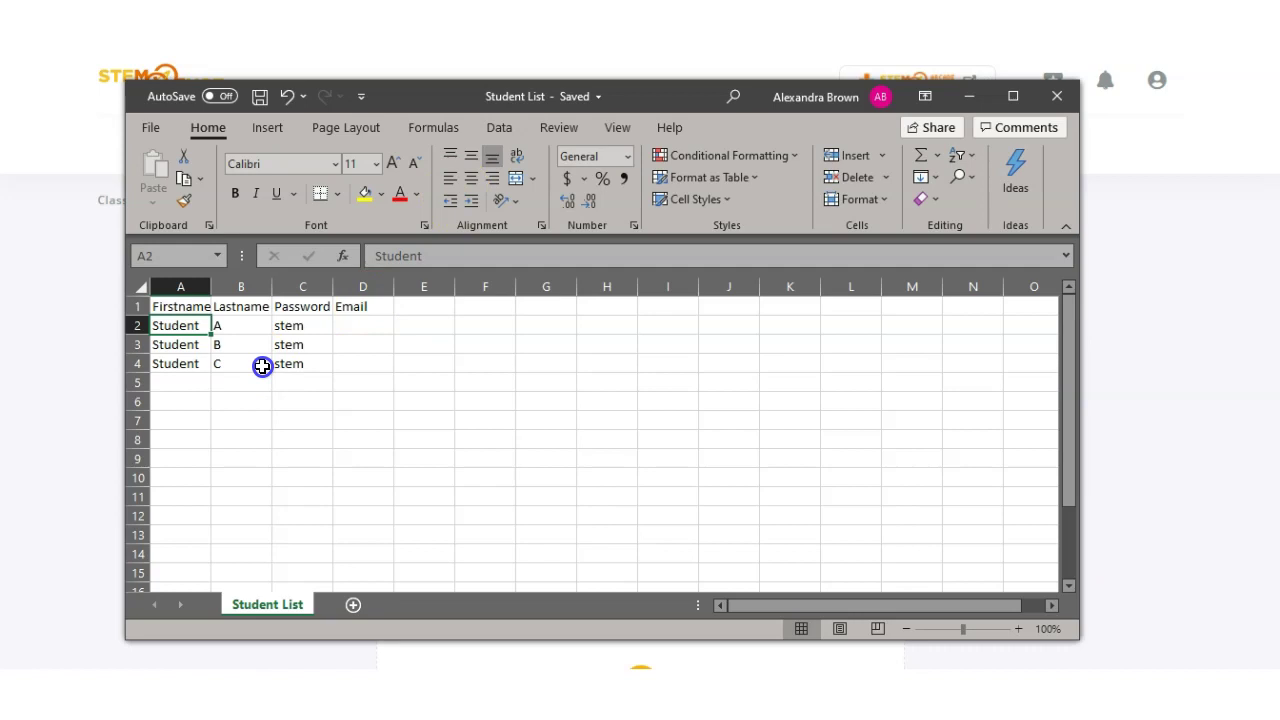
Check the Firstname, Lastname and Password headings and the three passwords in C2:C4, then return to Import users
left_click(163, 305)
left_click(236, 308)
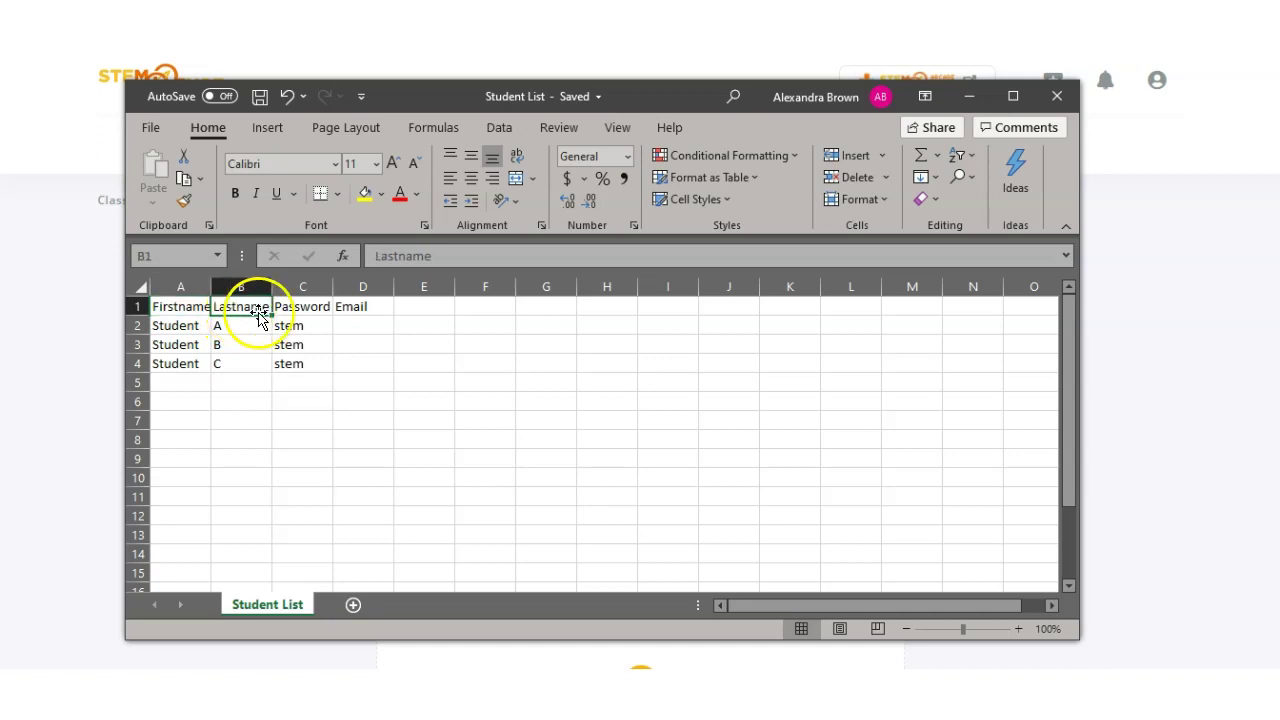
left_click(302, 306)
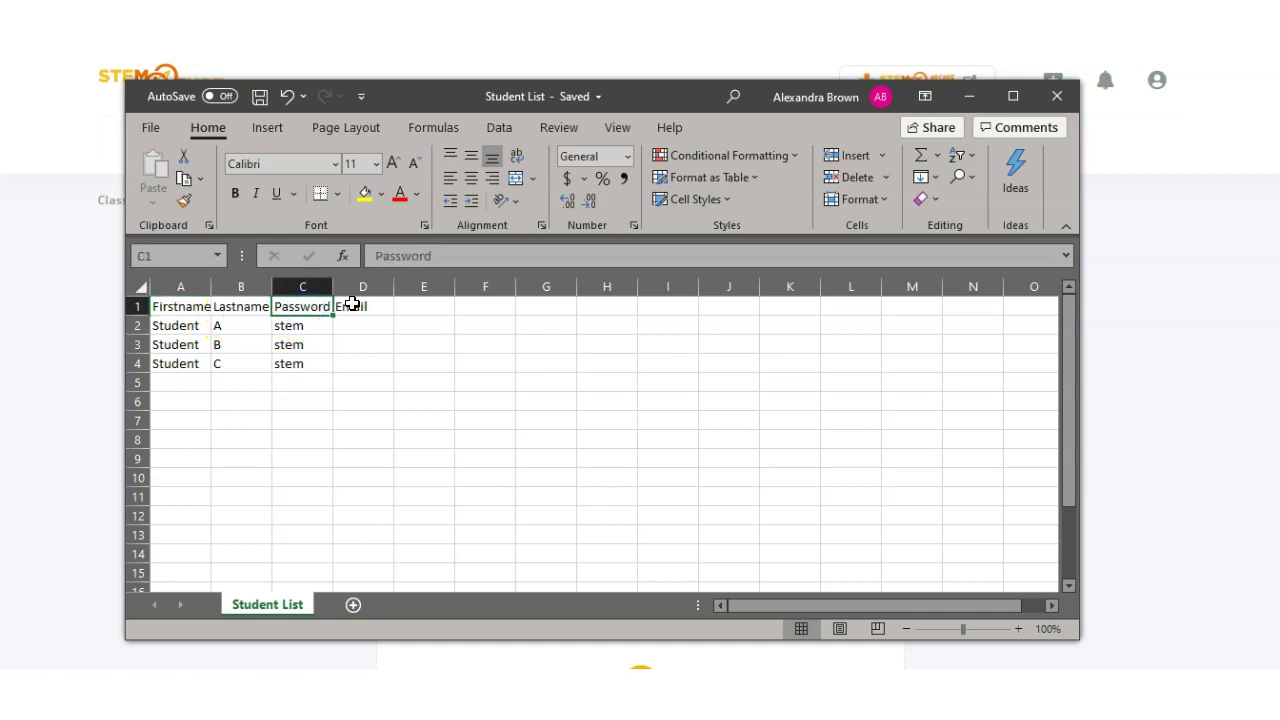
left_click_drag(305, 325, 313, 372)
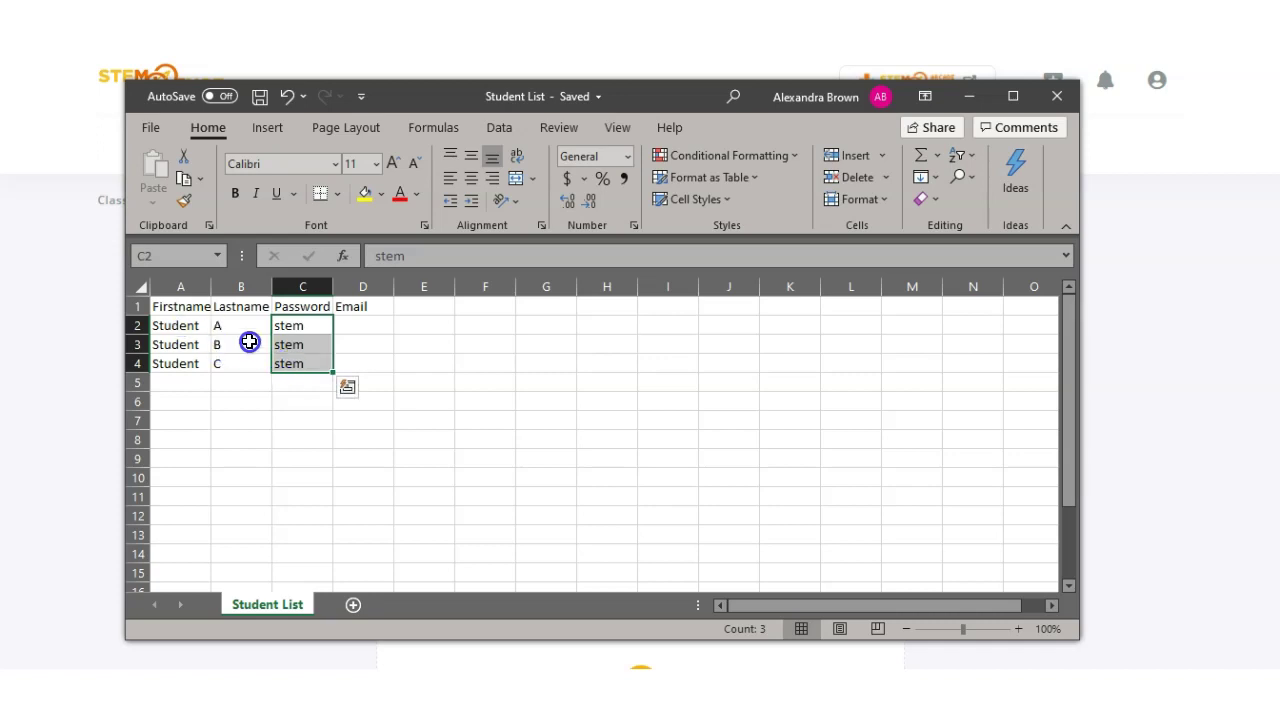
left_click(77, 366)
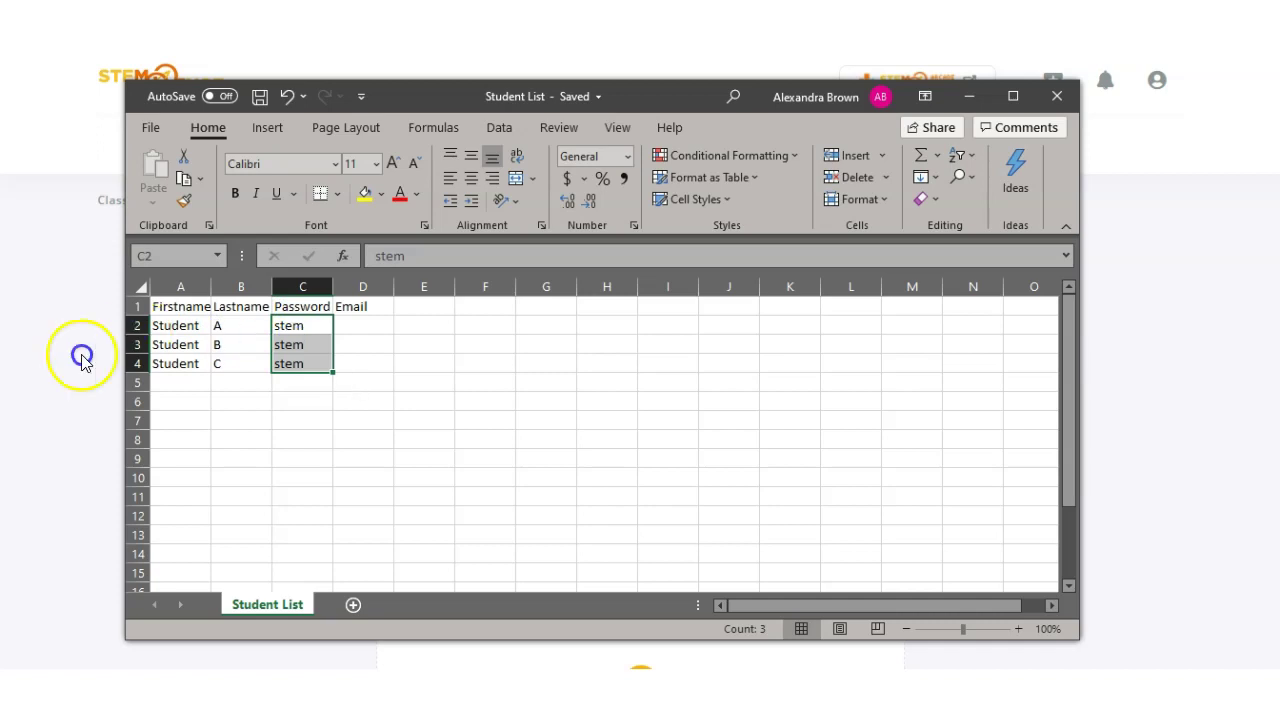
left_click(44, 391)
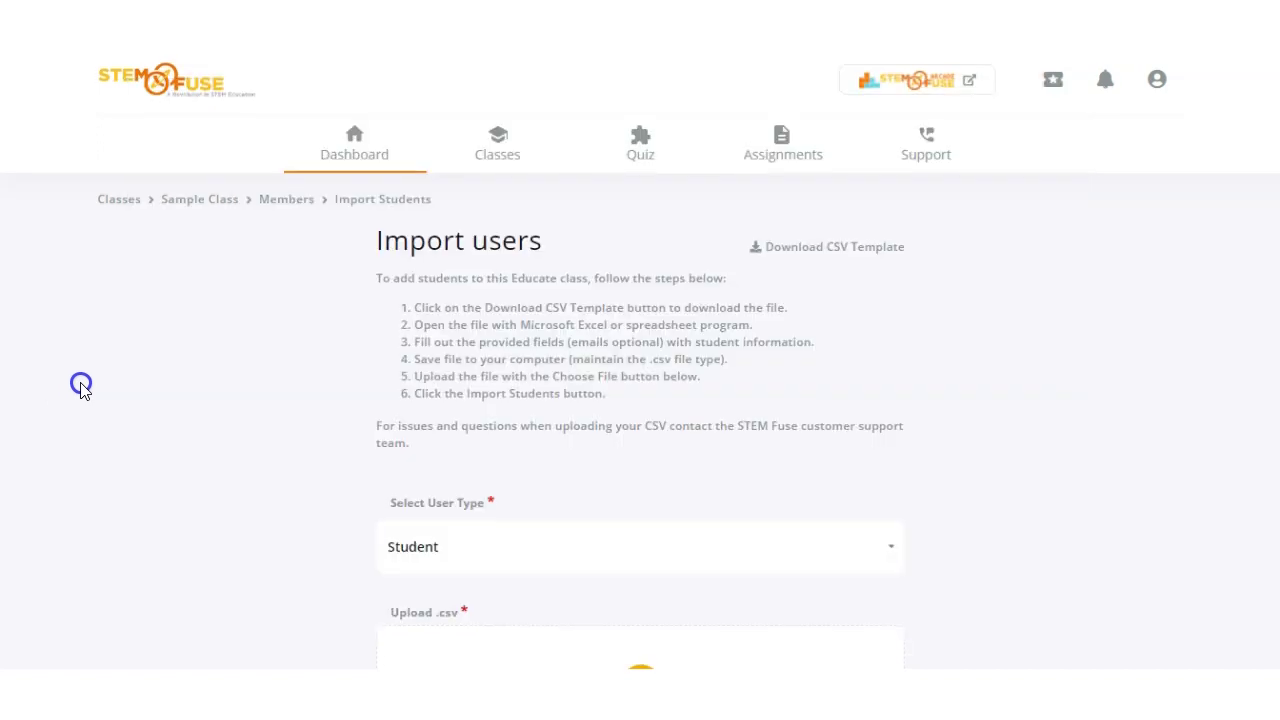
Upload Student List_0.csv to add the three students, then open the course outline
scroll(80, 386, "down", 3)
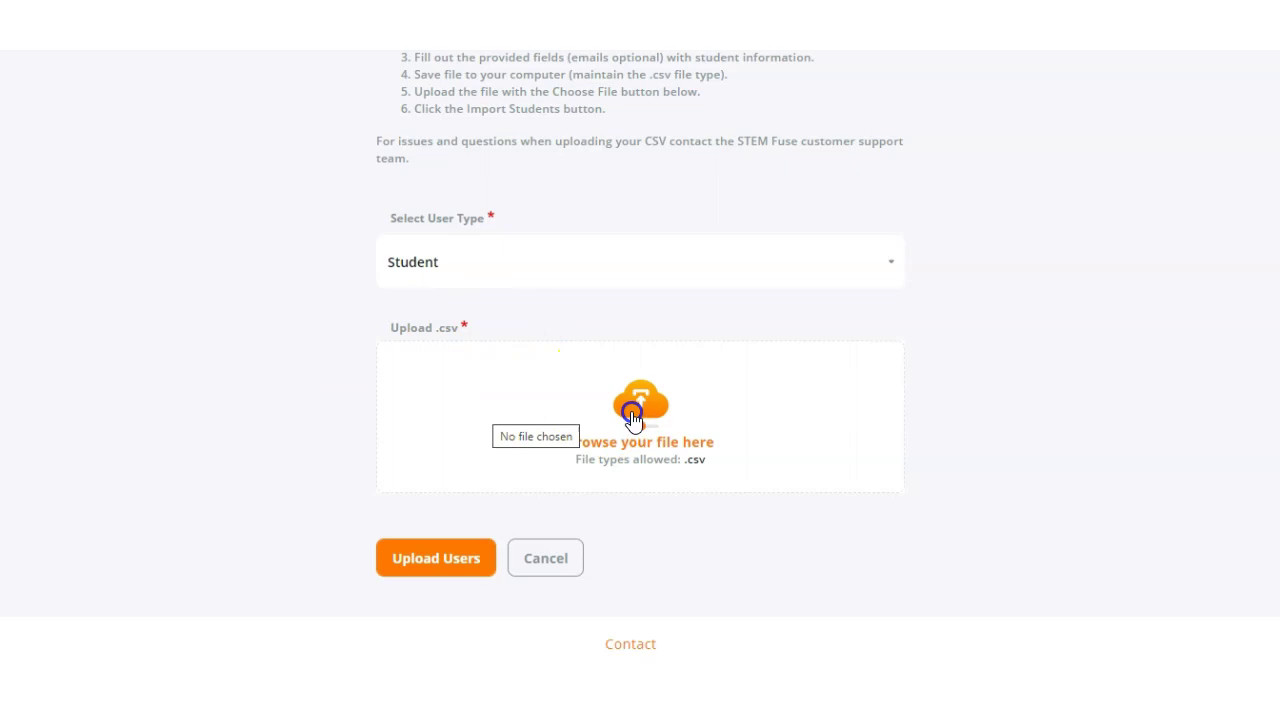
double_click(400, 406)
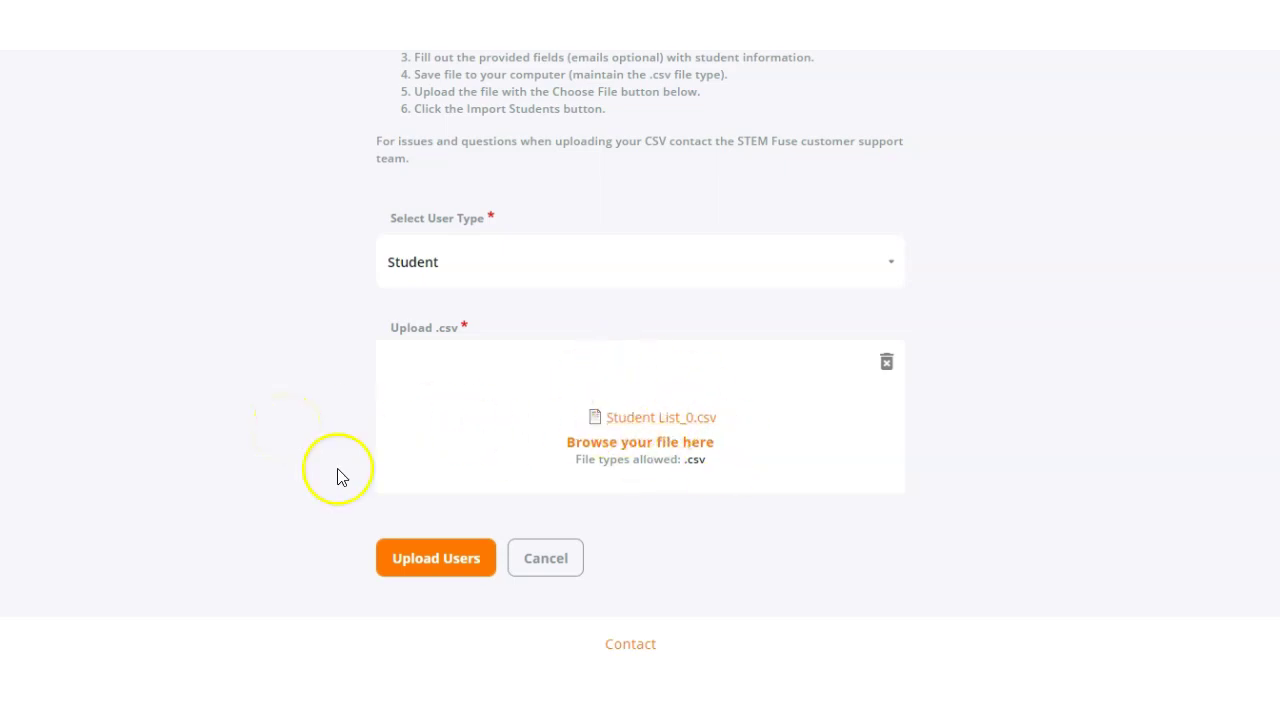
left_click(415, 562)
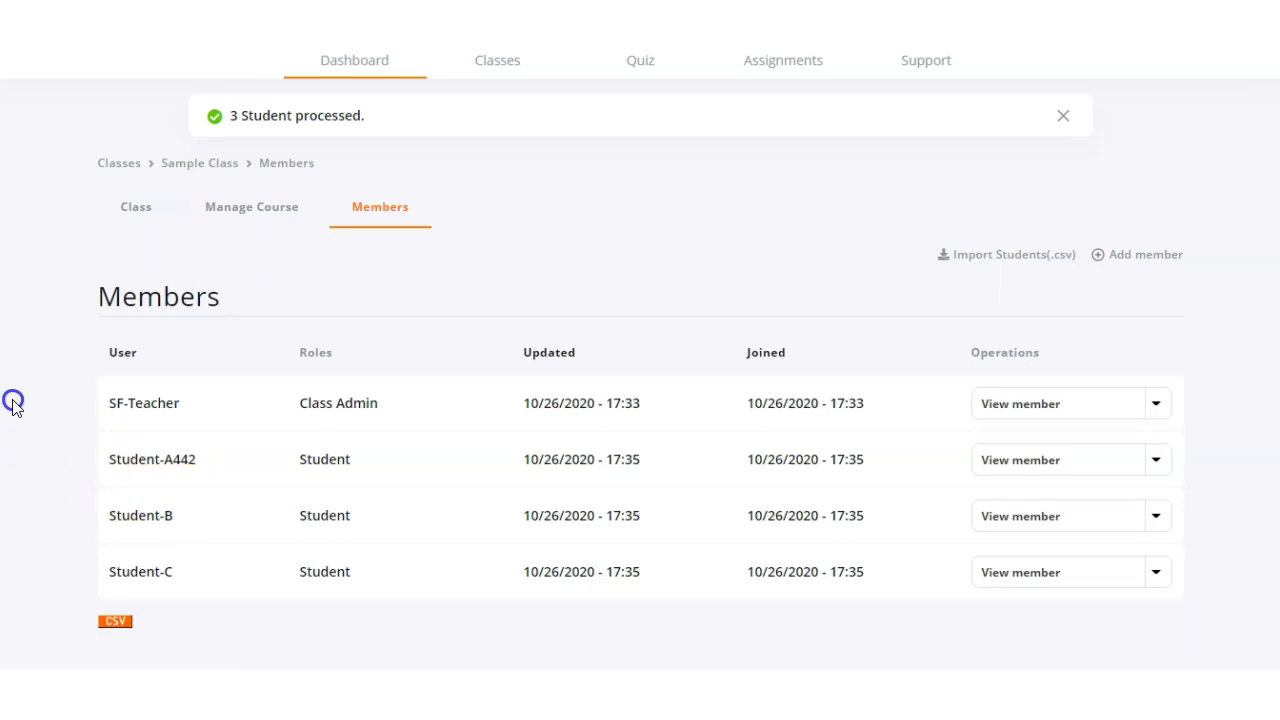
left_click(264, 210)
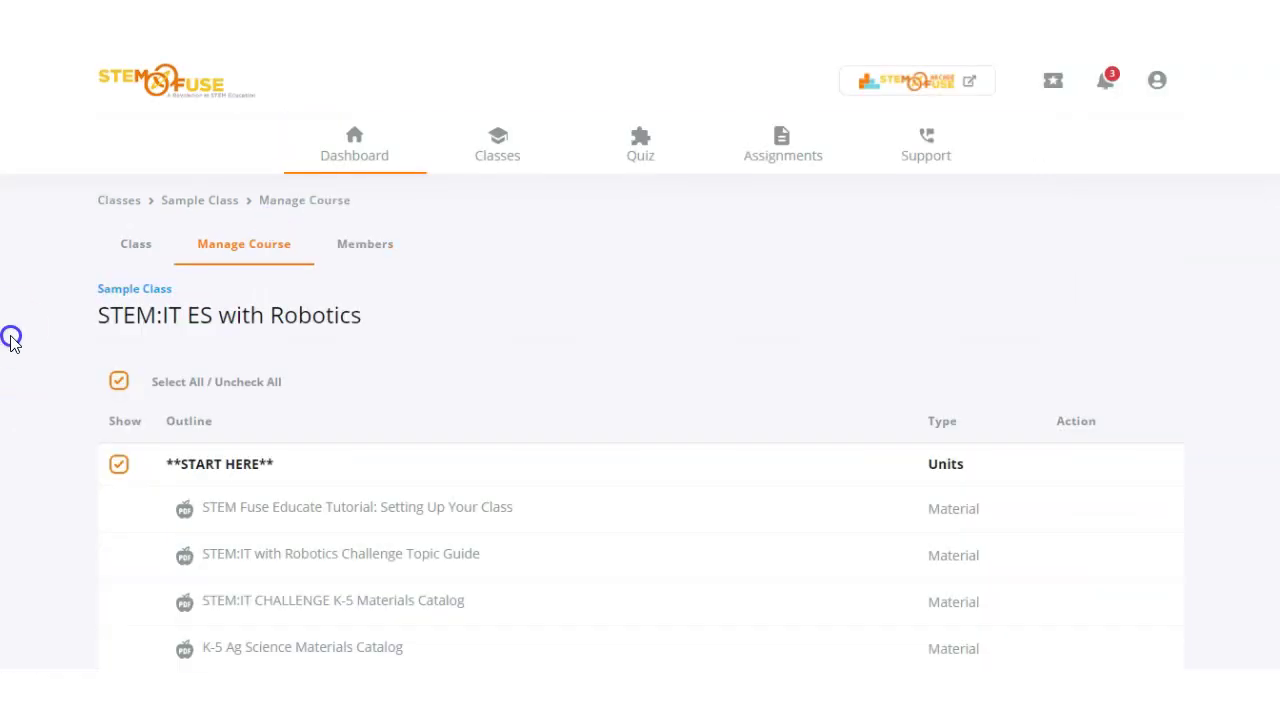
Scroll down through Sample Class's STEM:IT ES with Robotics course outline
scroll(12, 340, "down", 1)
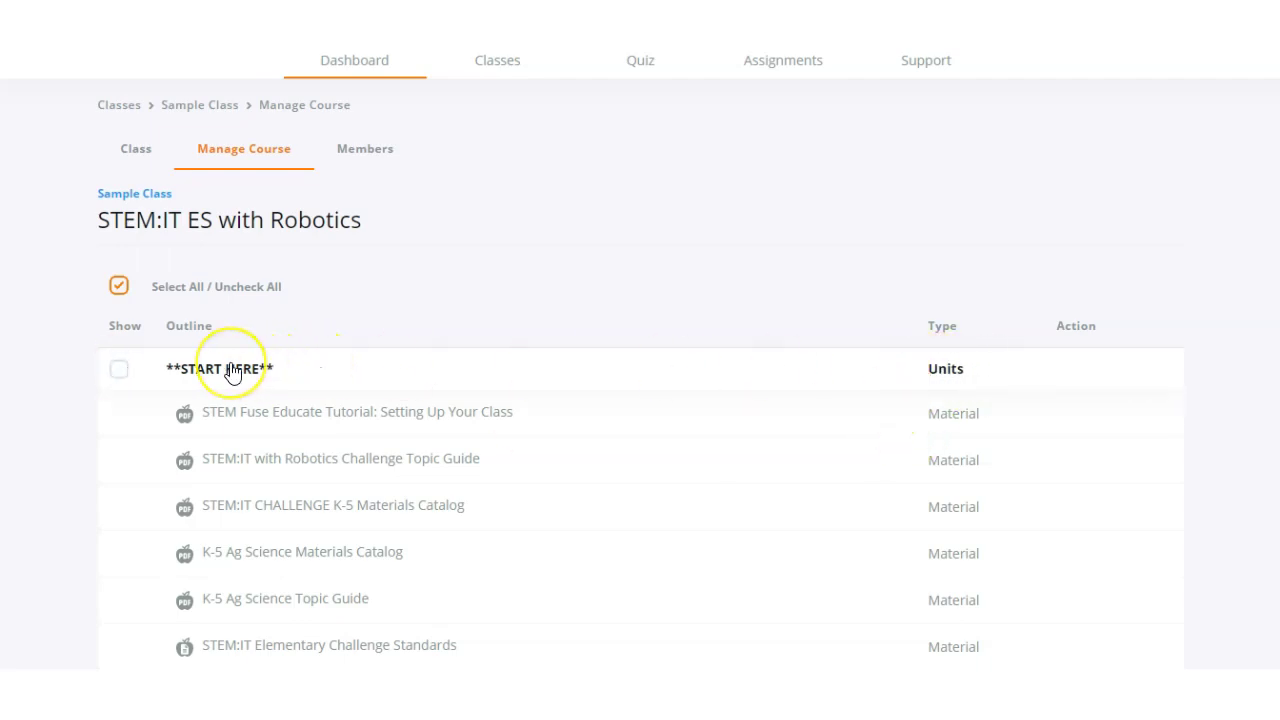
scroll(49, 343, "down", 10)
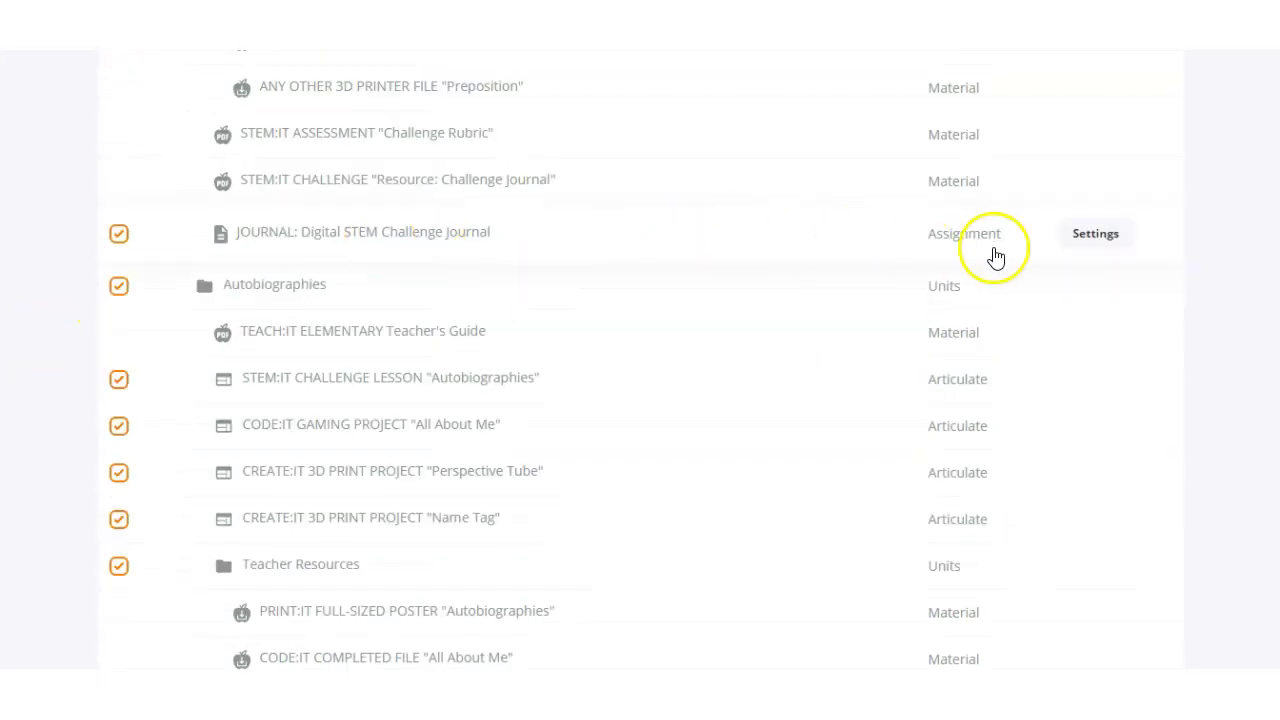
Allow late submissions and set 30 total points on the Digital STEM Challenge Journal, then save
left_click(1110, 255)
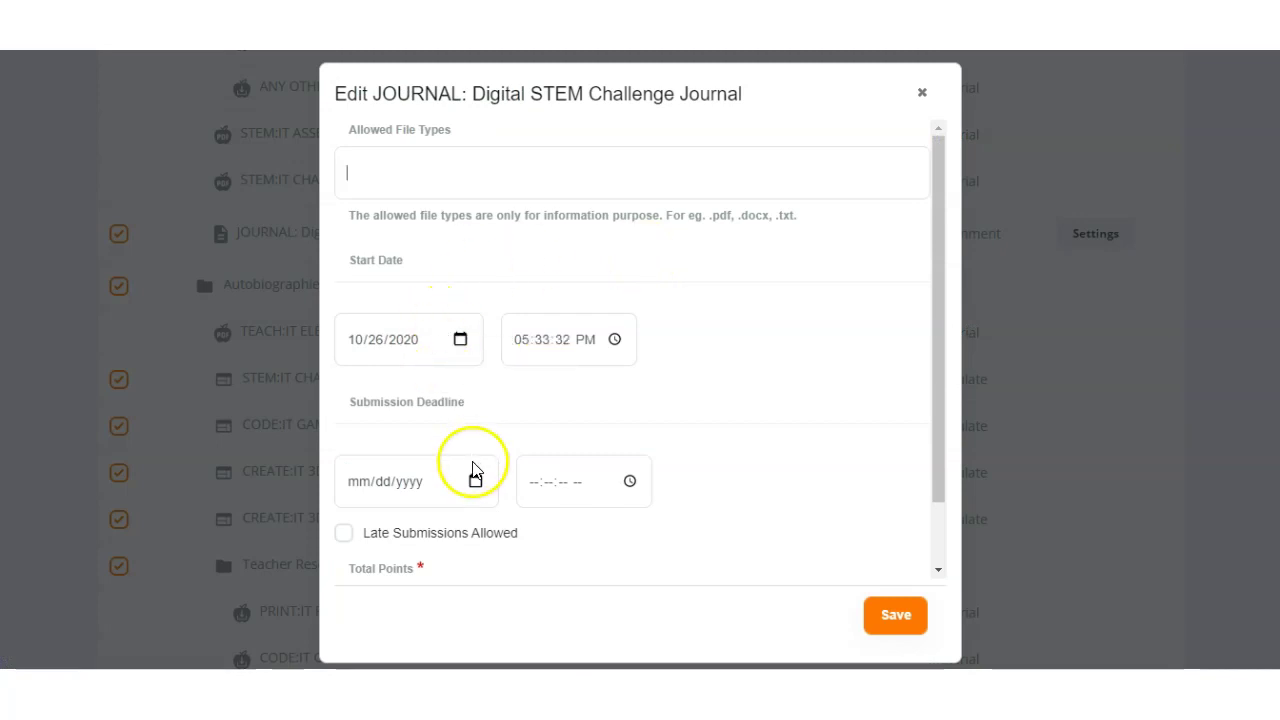
scroll(495, 505, "down", 1)
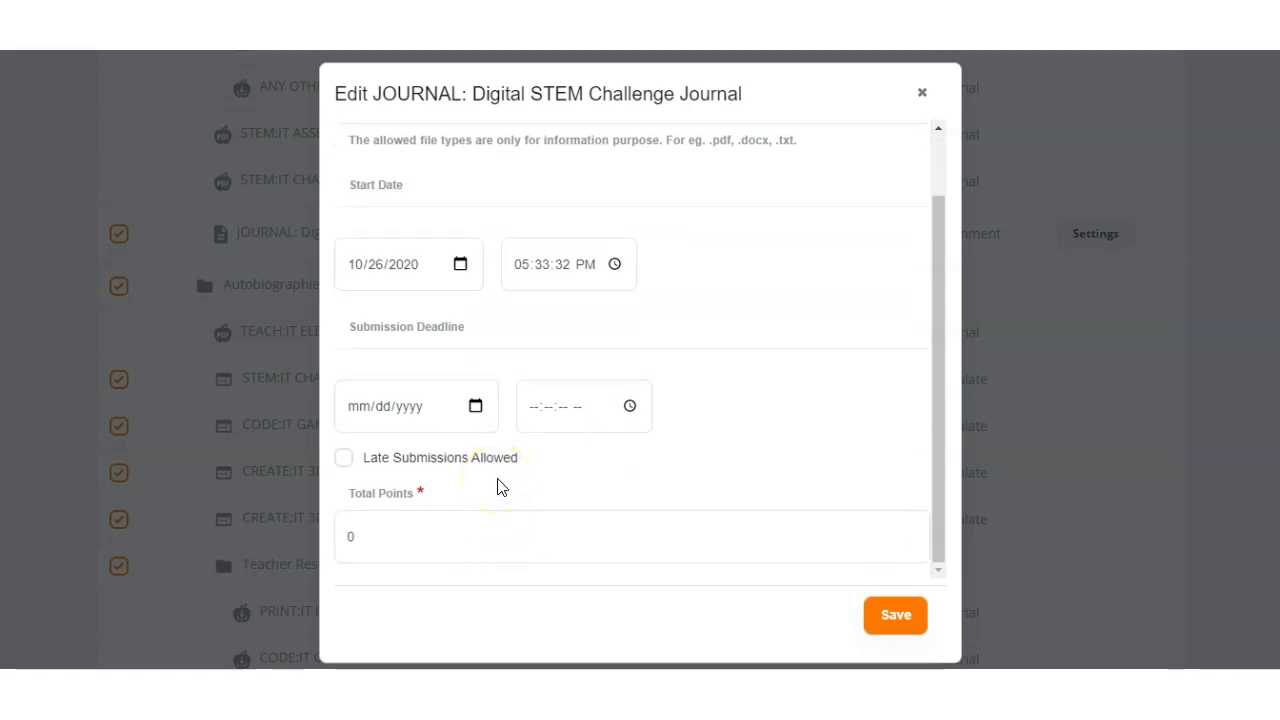
left_click(496, 464)
key("BackSpace")
type("30")
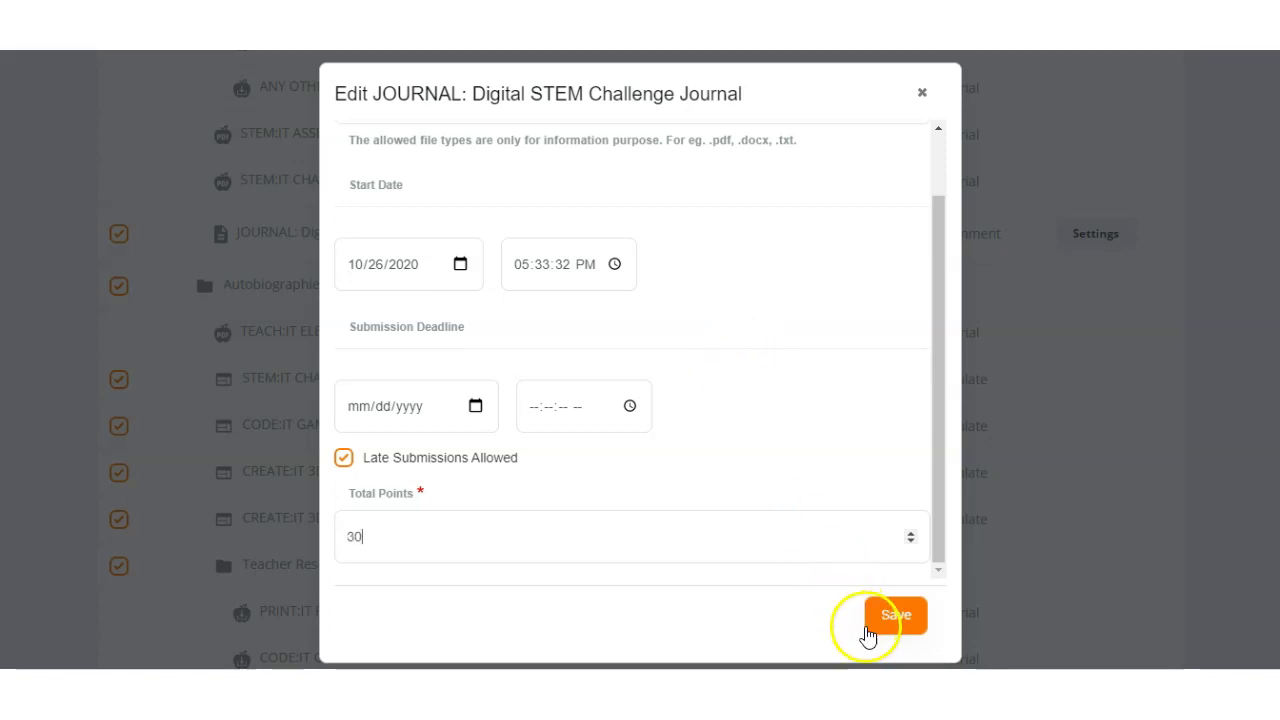
left_click(902, 614)
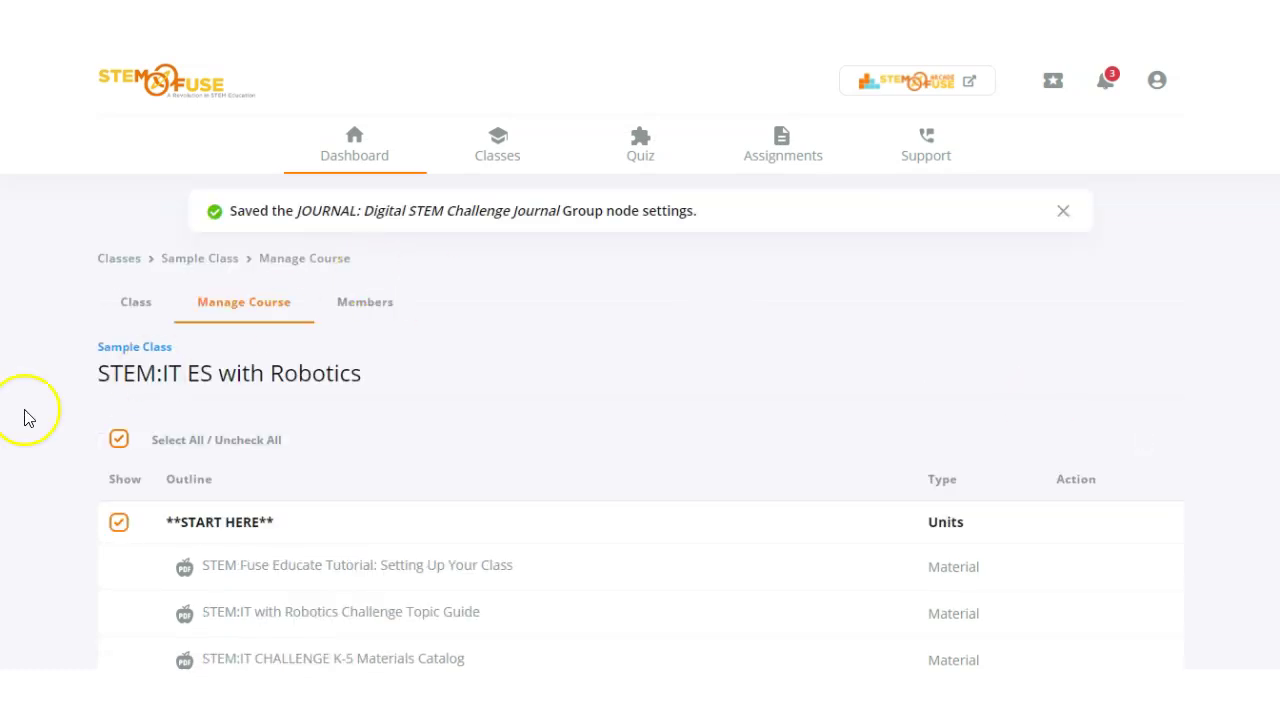
Uncheck START HERE and save the course outline changes
scroll(70, 450, "down", 1)
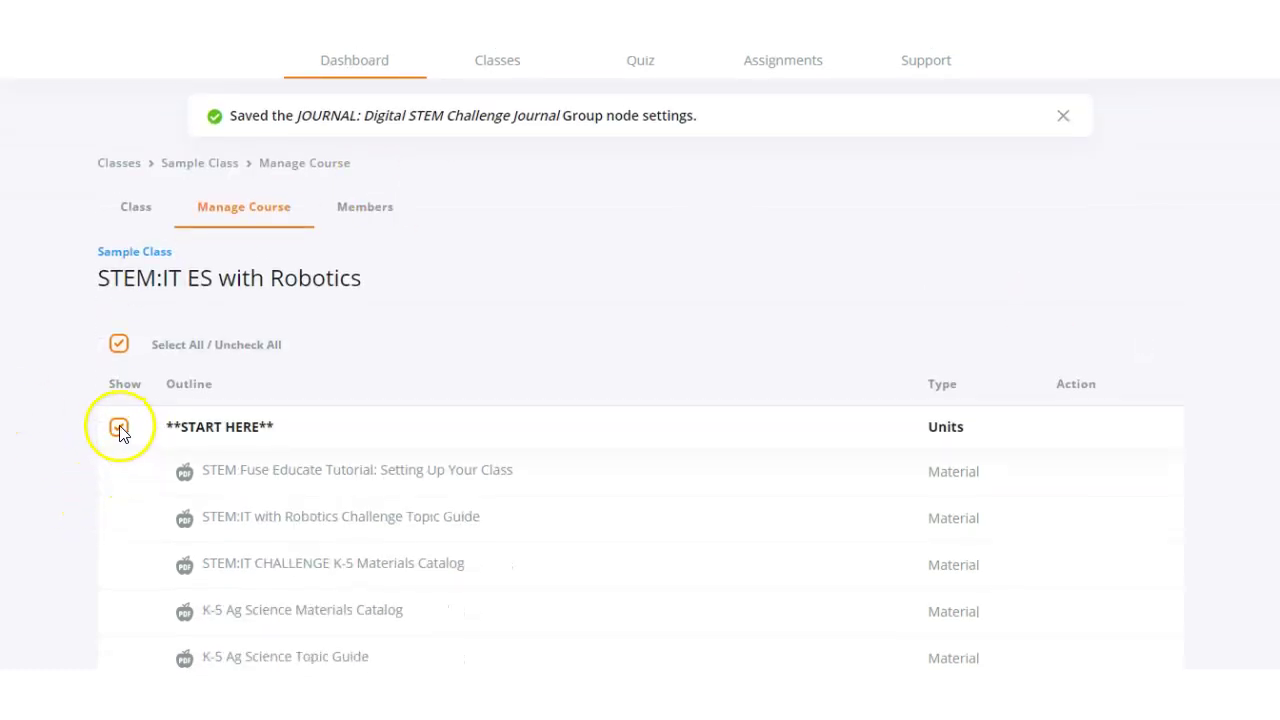
left_click(119, 428)
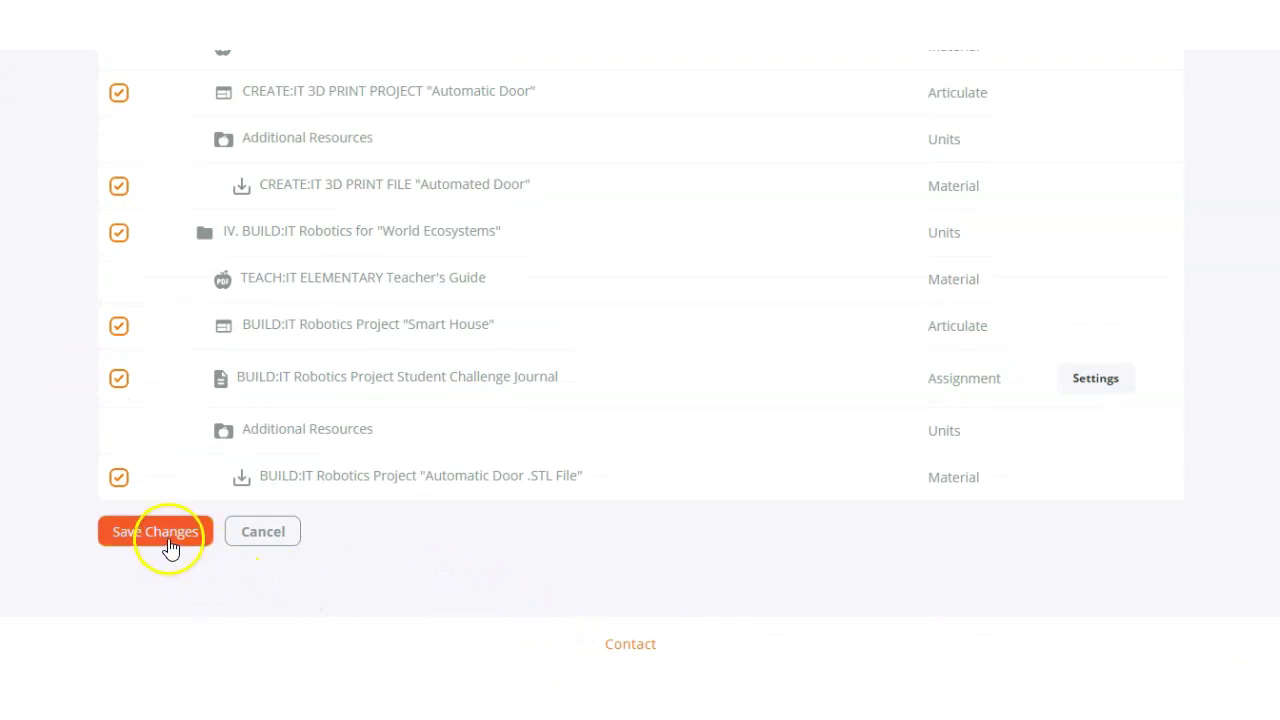
left_click(168, 543)
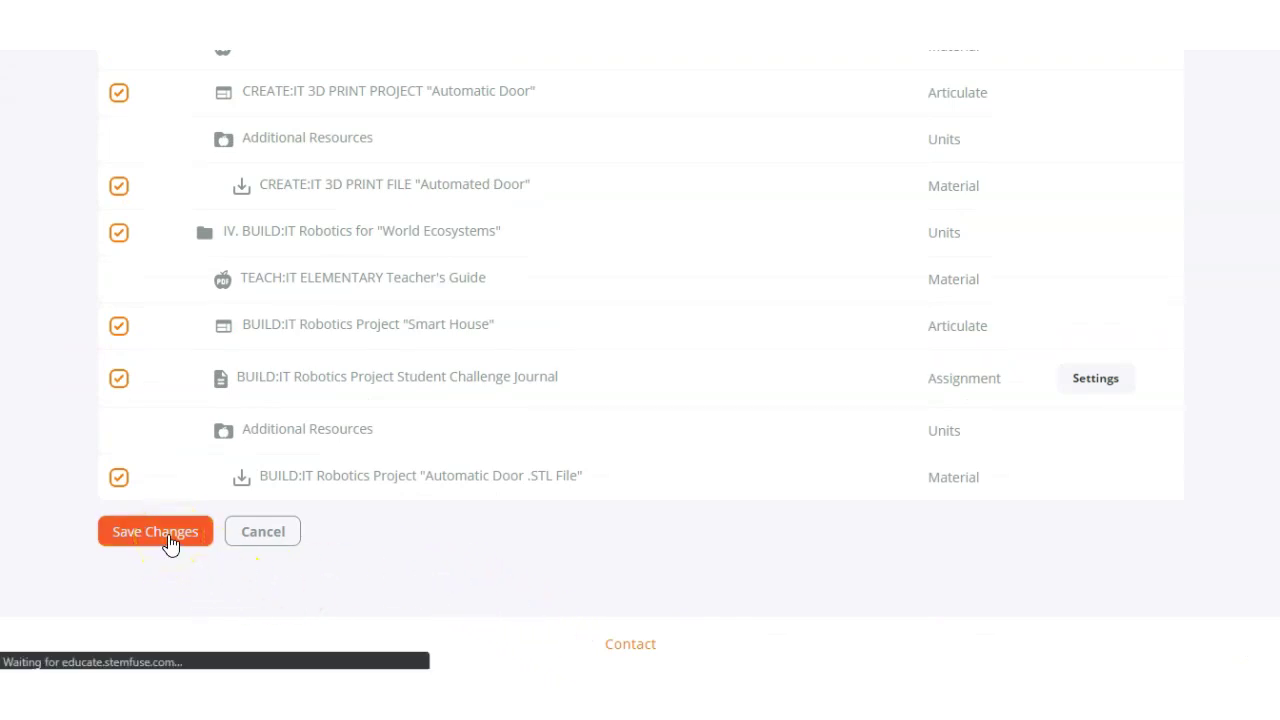
Re-check START HERE so it shows, then return to the teacher Dashboard
scroll(16, 433, "down", 2)
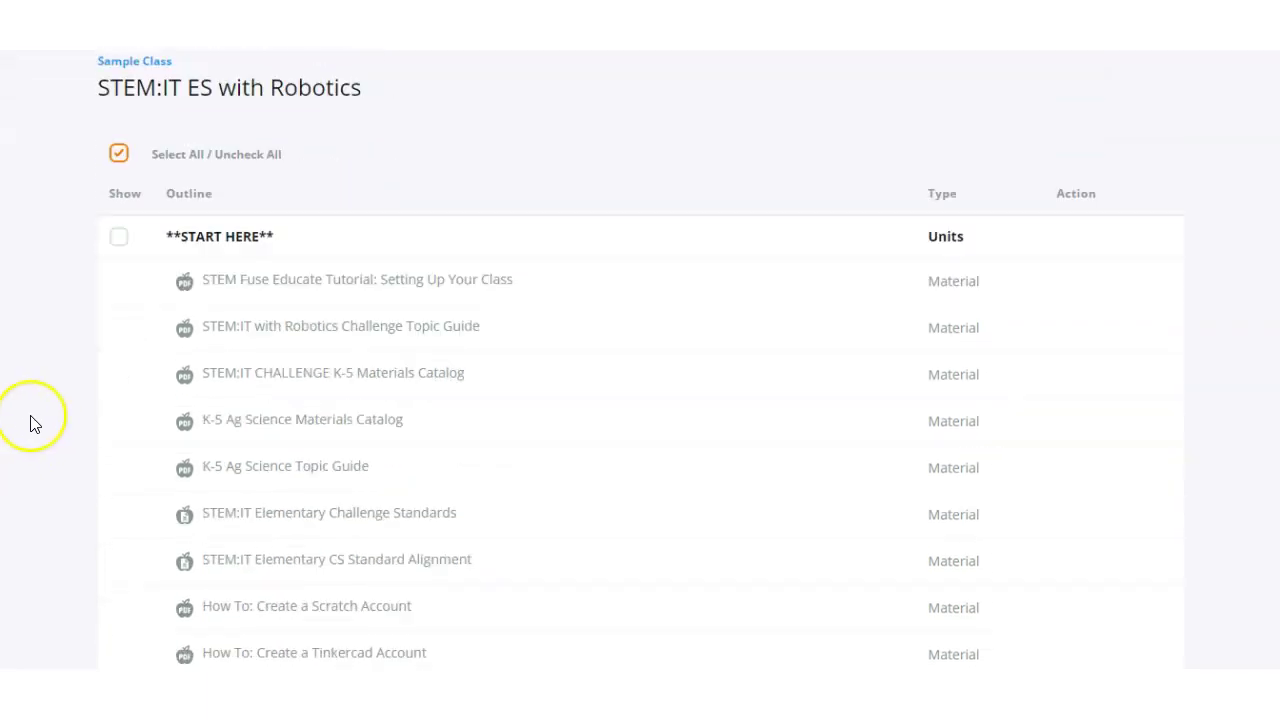
scroll(331, 429, "down", 1)
scroll(346, 432, "down", 1)
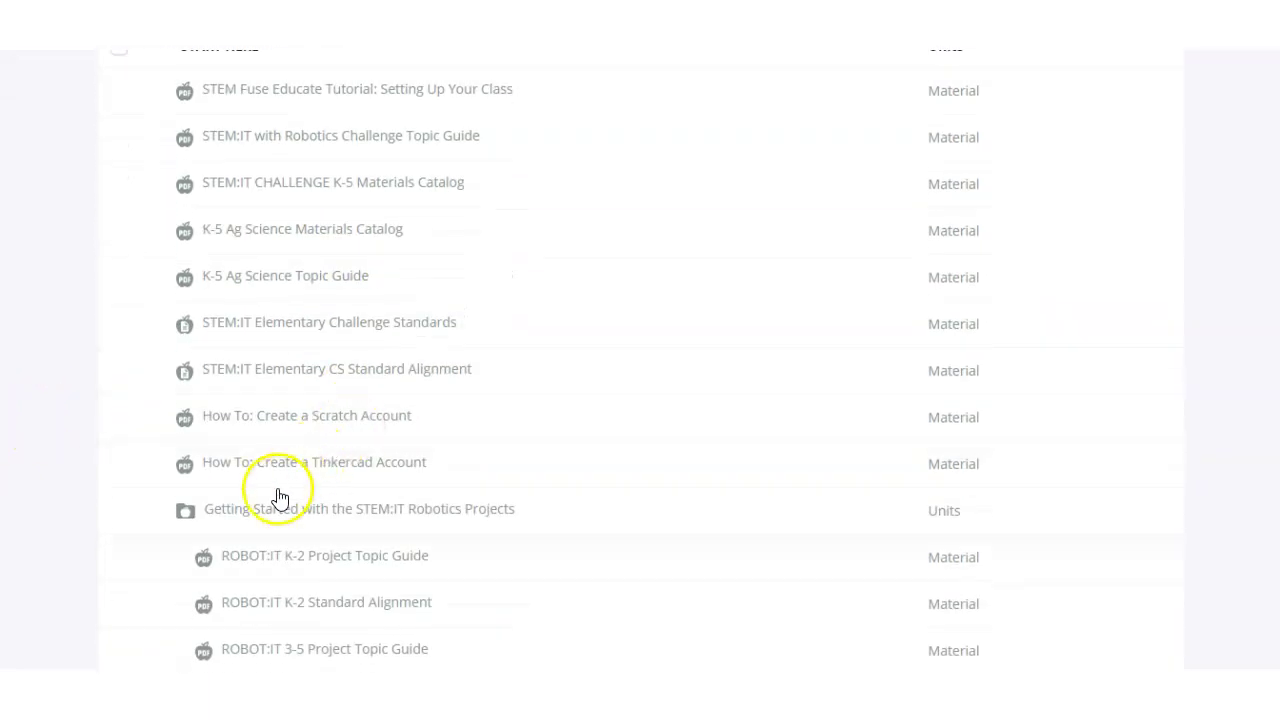
scroll(119, 413, "up", 3)
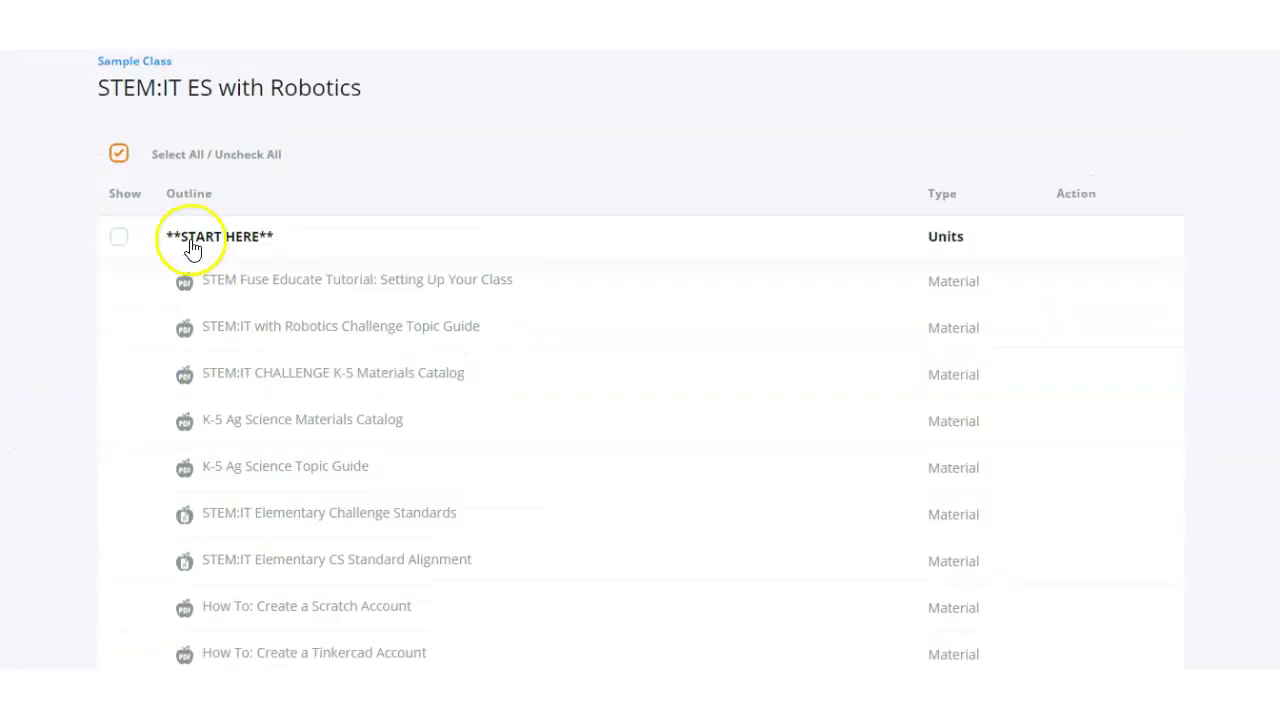
left_click(118, 240)
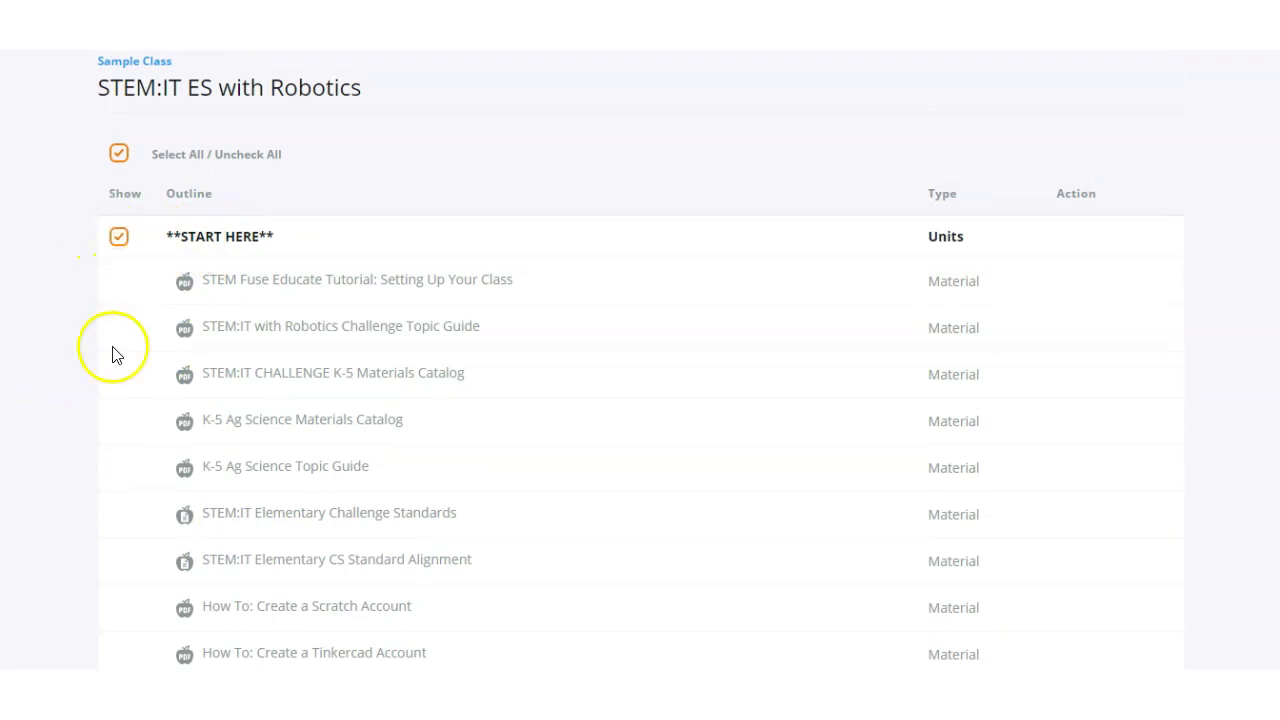
scroll(100, 429, "up", 3)
left_click(388, 143)
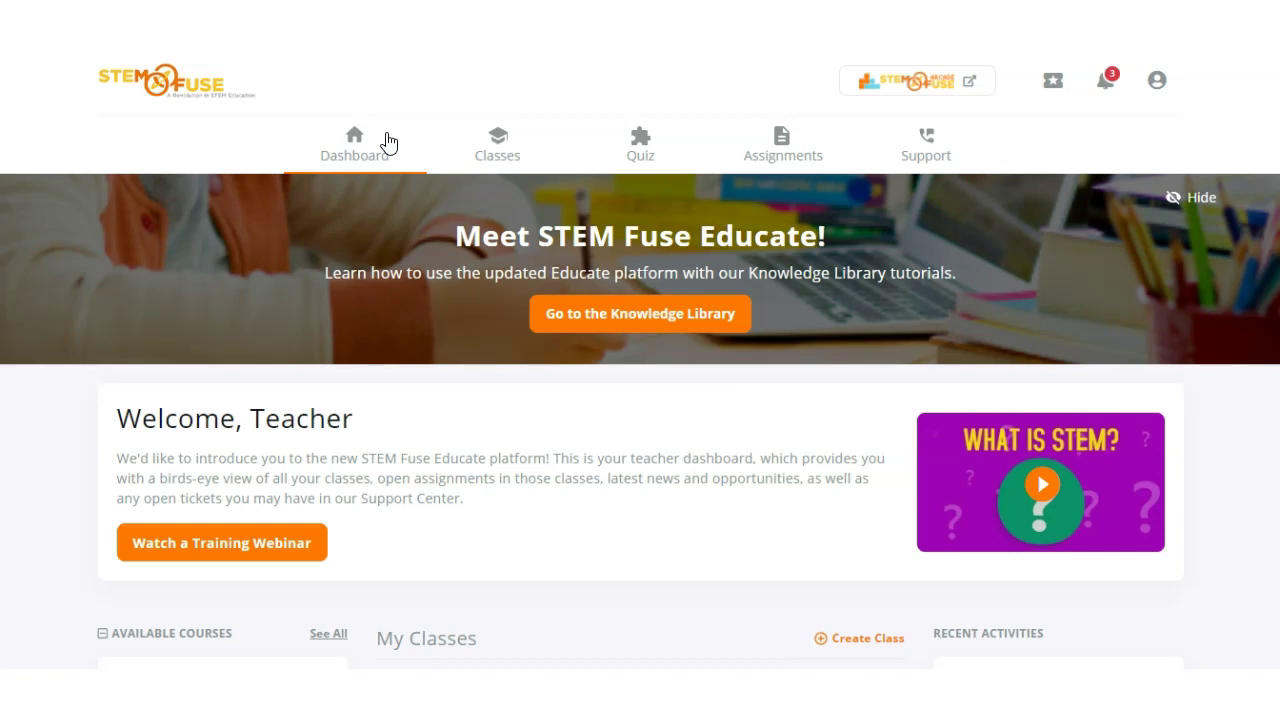
Open Support > Knowledge Library, browse the tutorial list and click into the Search box
mouse_move(920, 143)
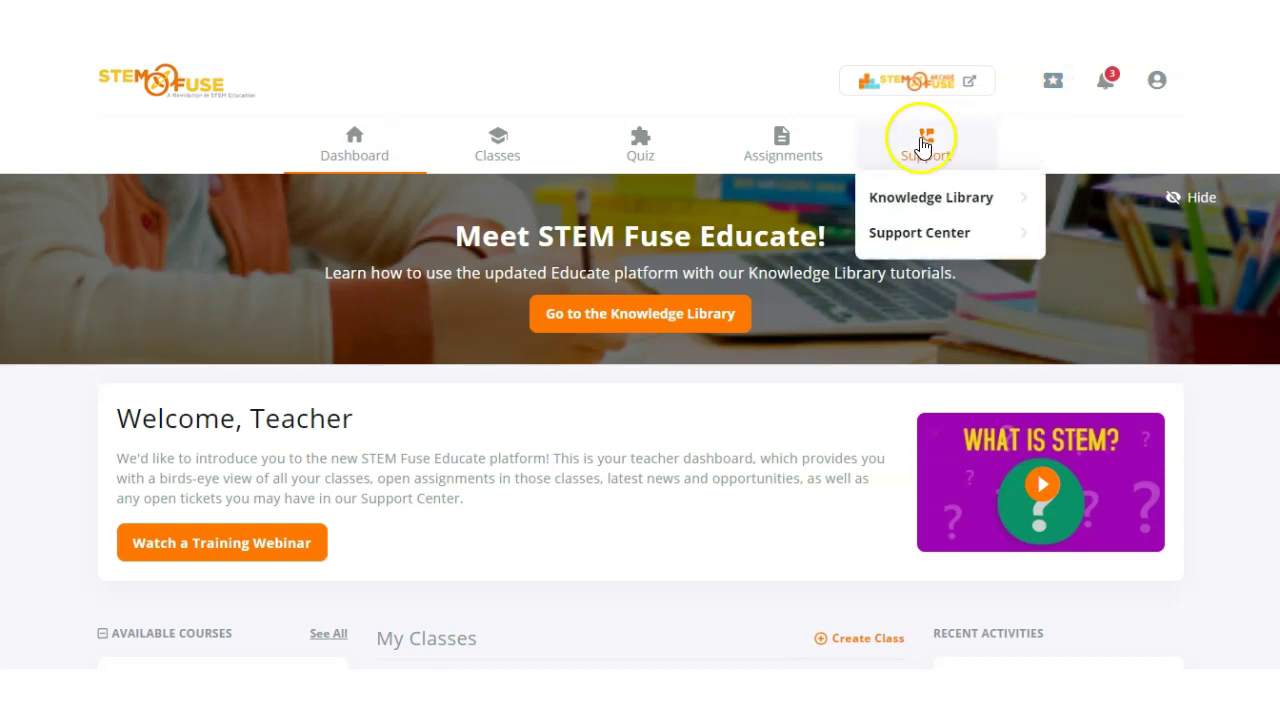
left_click(926, 205)
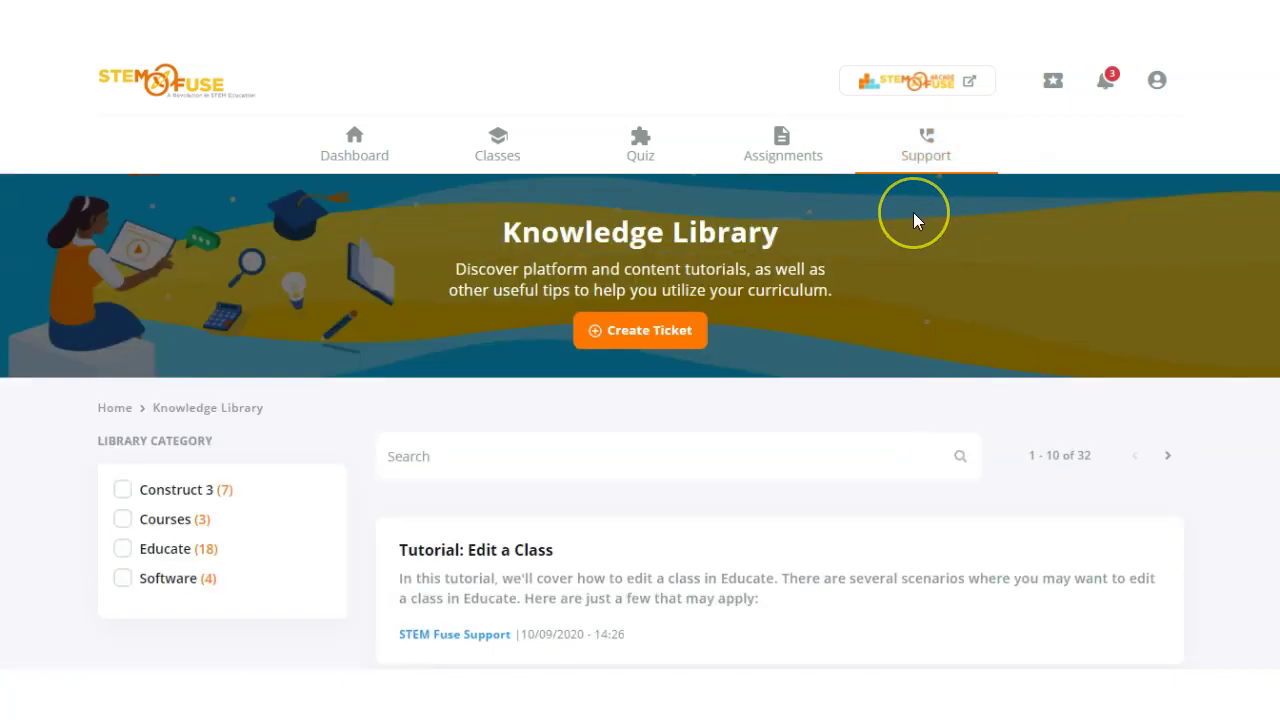
scroll(913, 212, "down", 2)
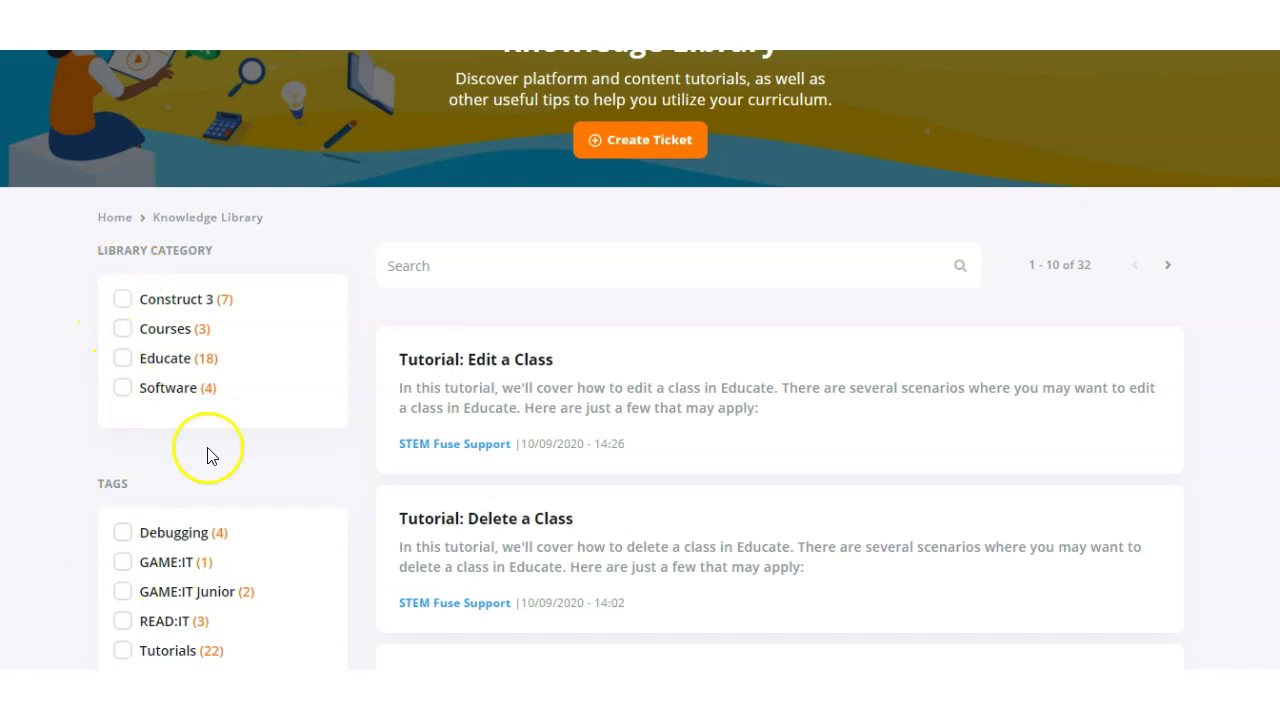
left_click(424, 277)
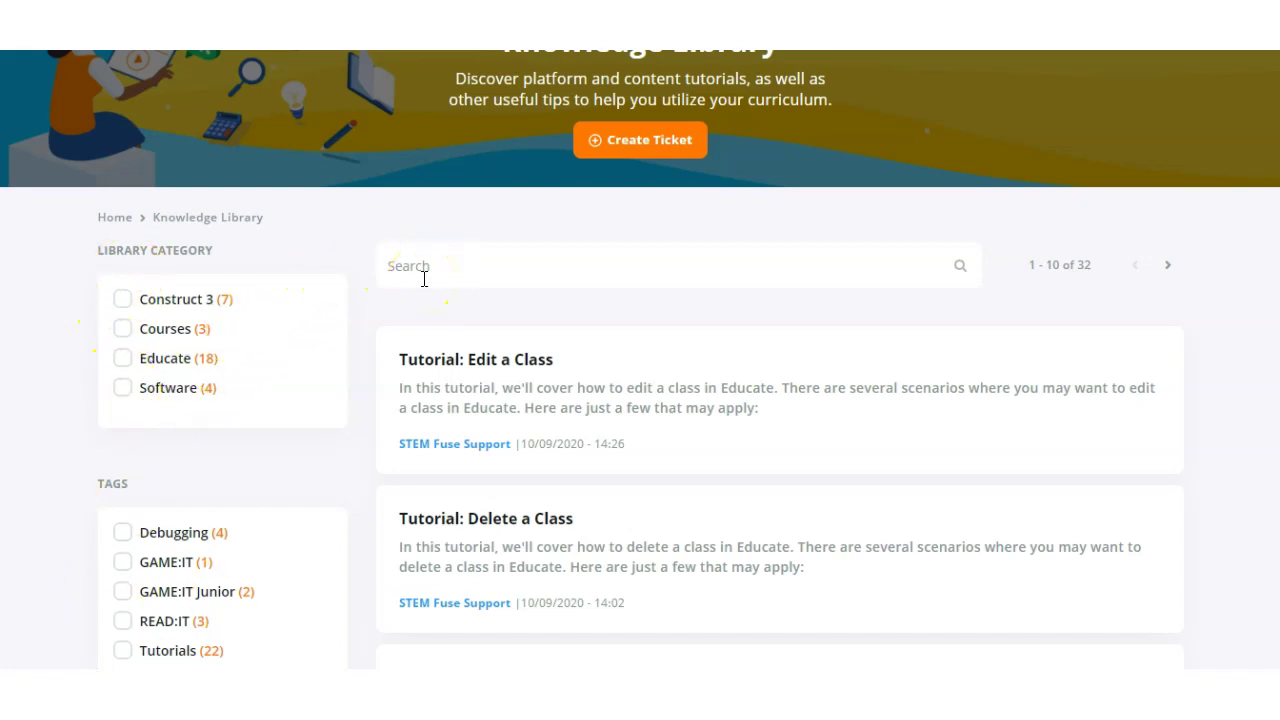
scroll(424, 278, "up", 2)
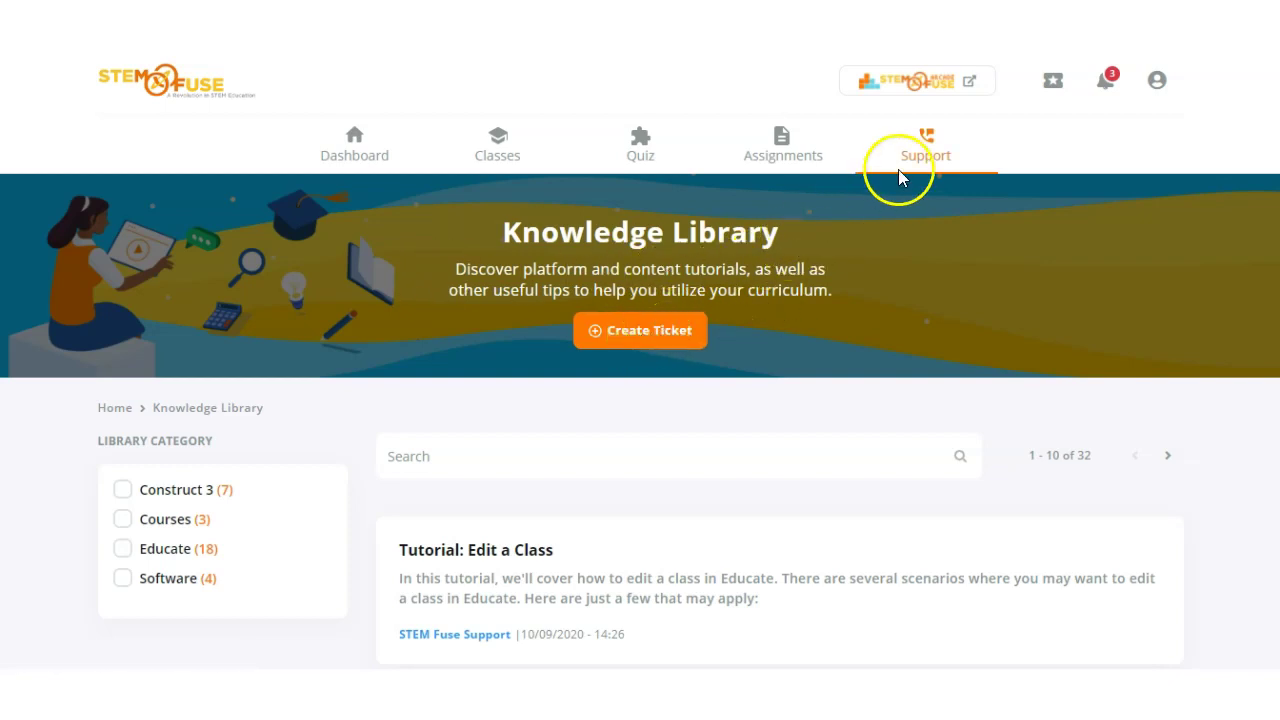
mouse_move(908, 164)
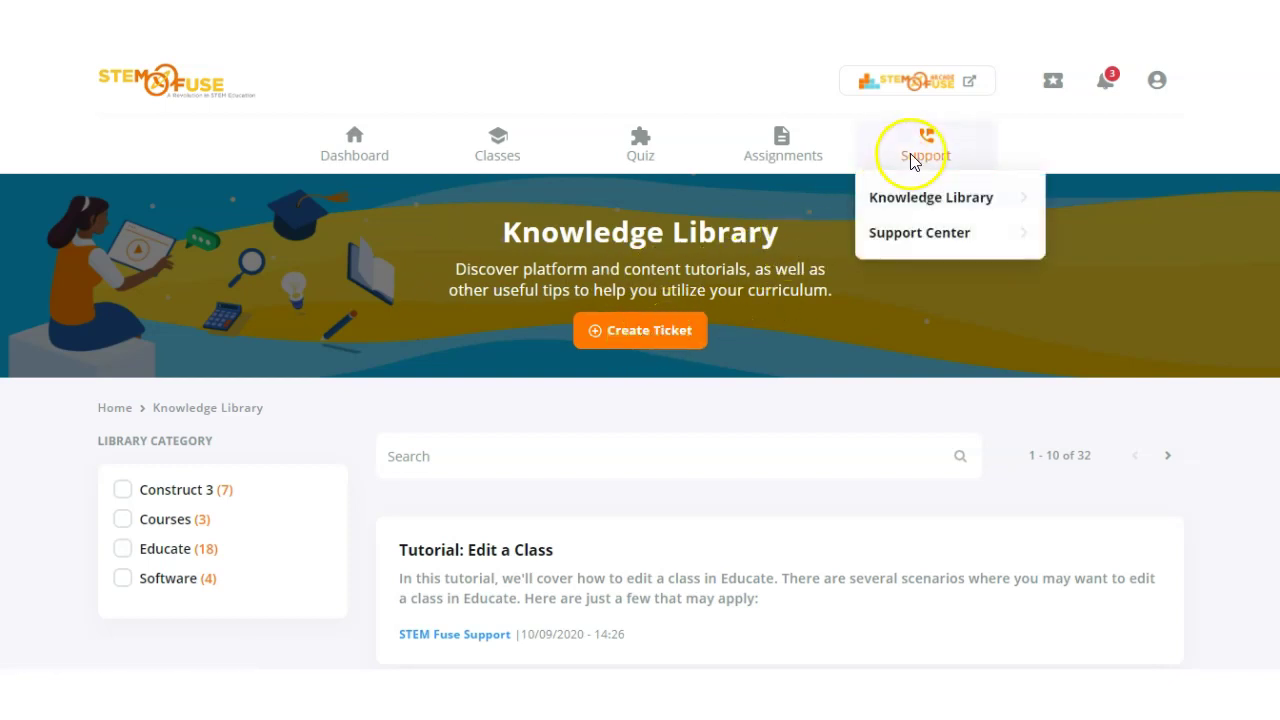
Start a ticket in the Support Center, scroll through its form, then cancel without submitting
left_click(926, 242)
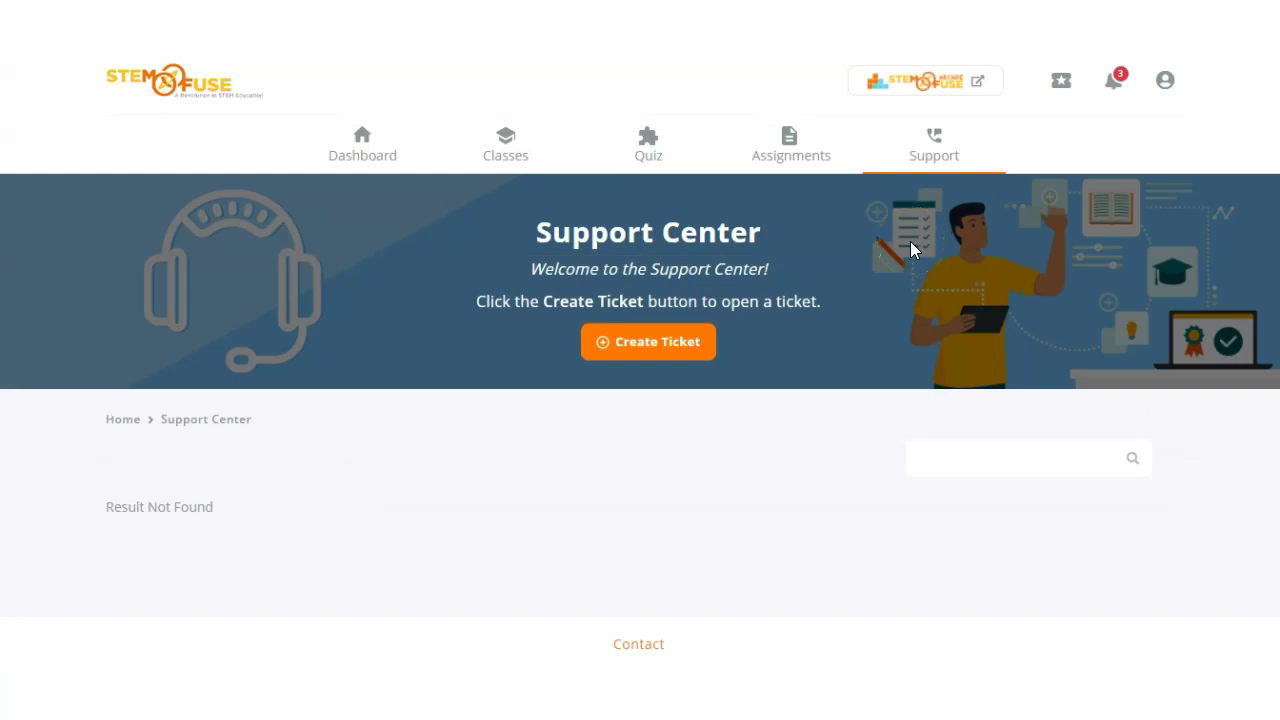
left_click(638, 360)
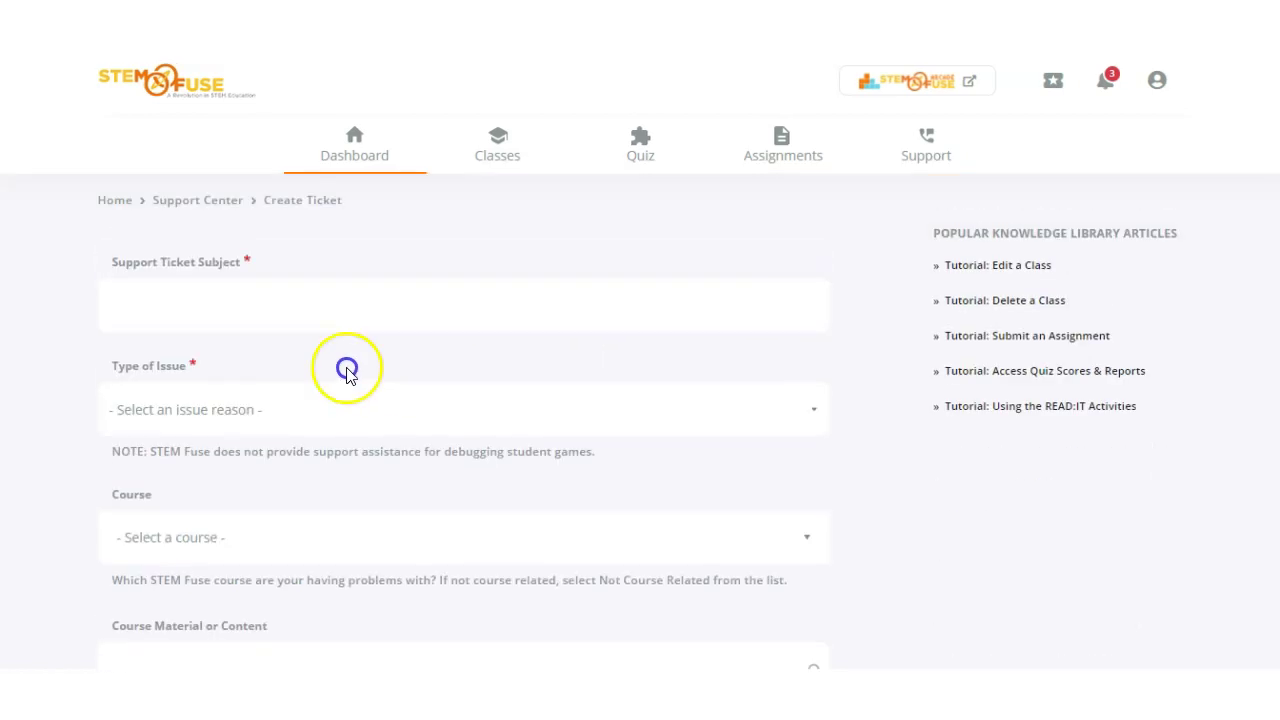
scroll(106, 303, "down", 1)
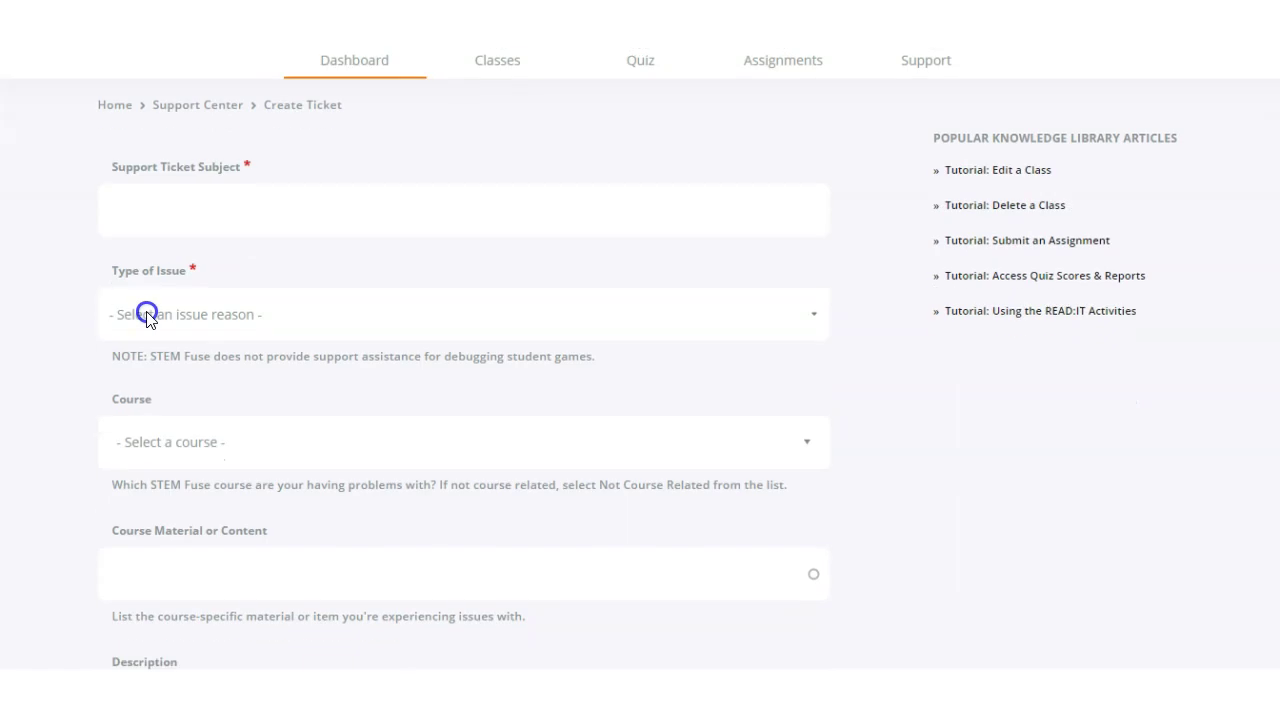
scroll(147, 317, "down", 1)
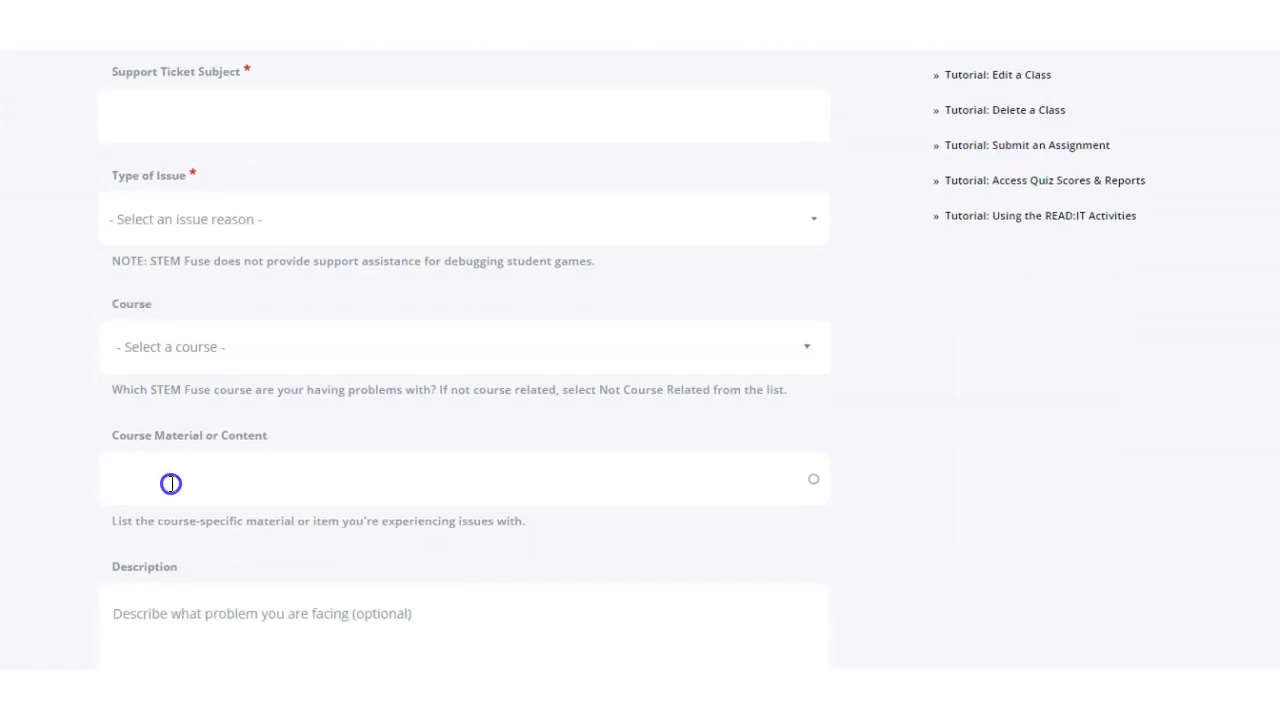
scroll(170, 483, "down", 1)
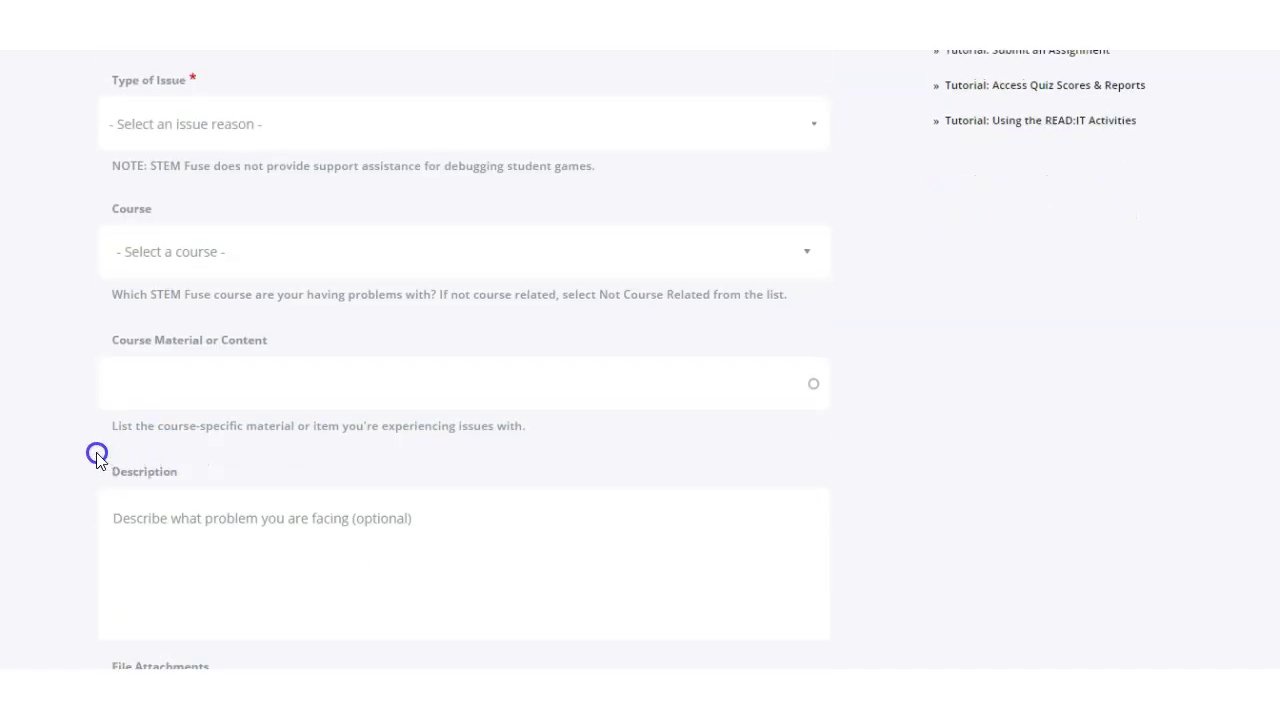
scroll(100, 448, "down", 1)
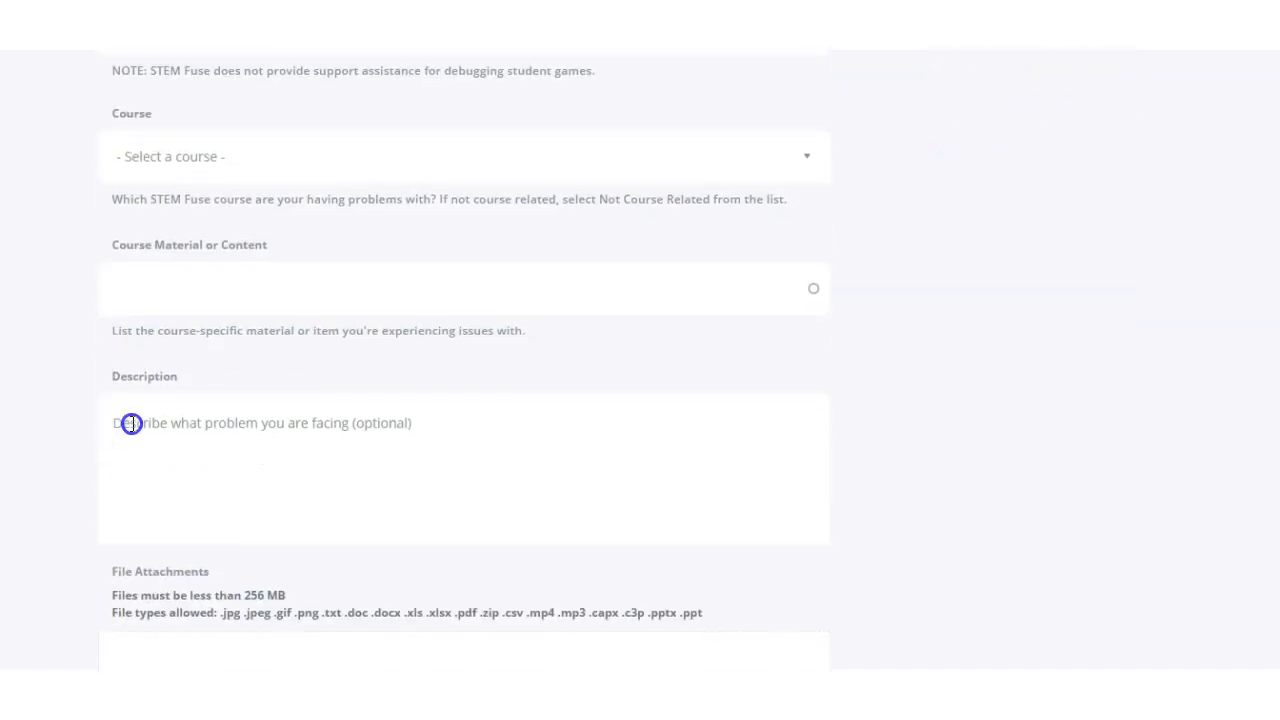
scroll(150, 422, "down", 2)
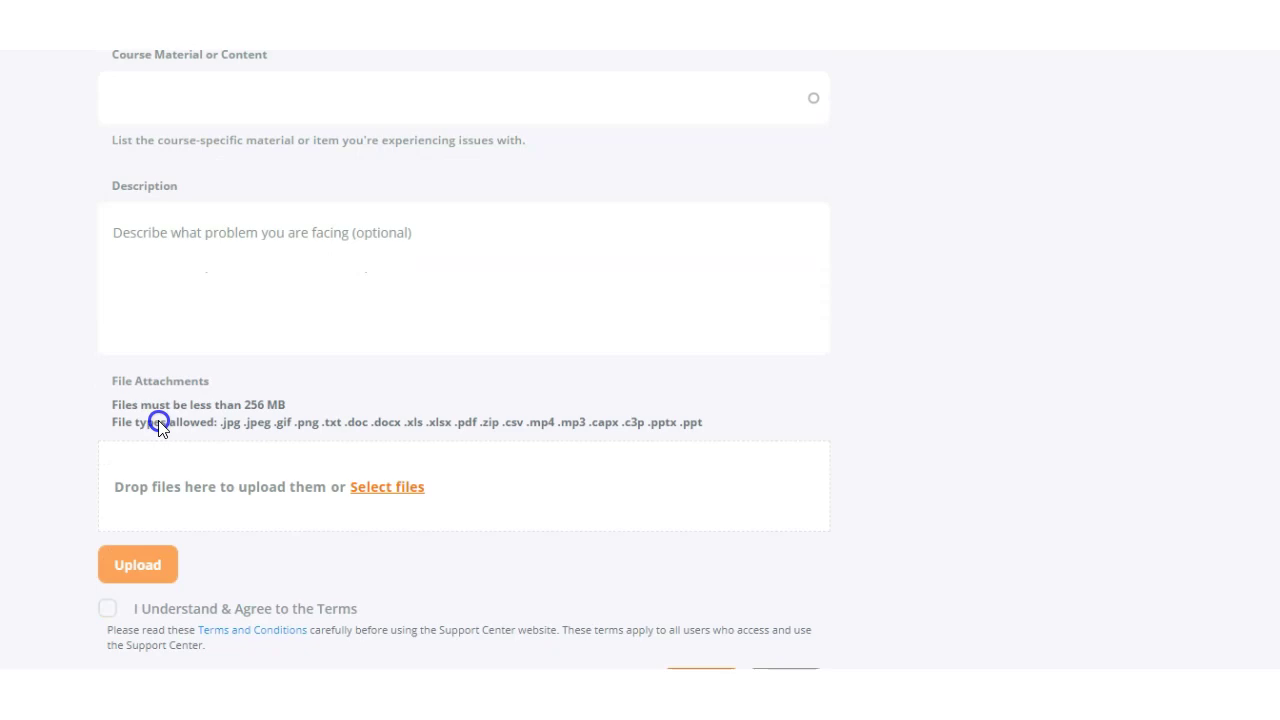
scroll(200, 386, "down", 2)
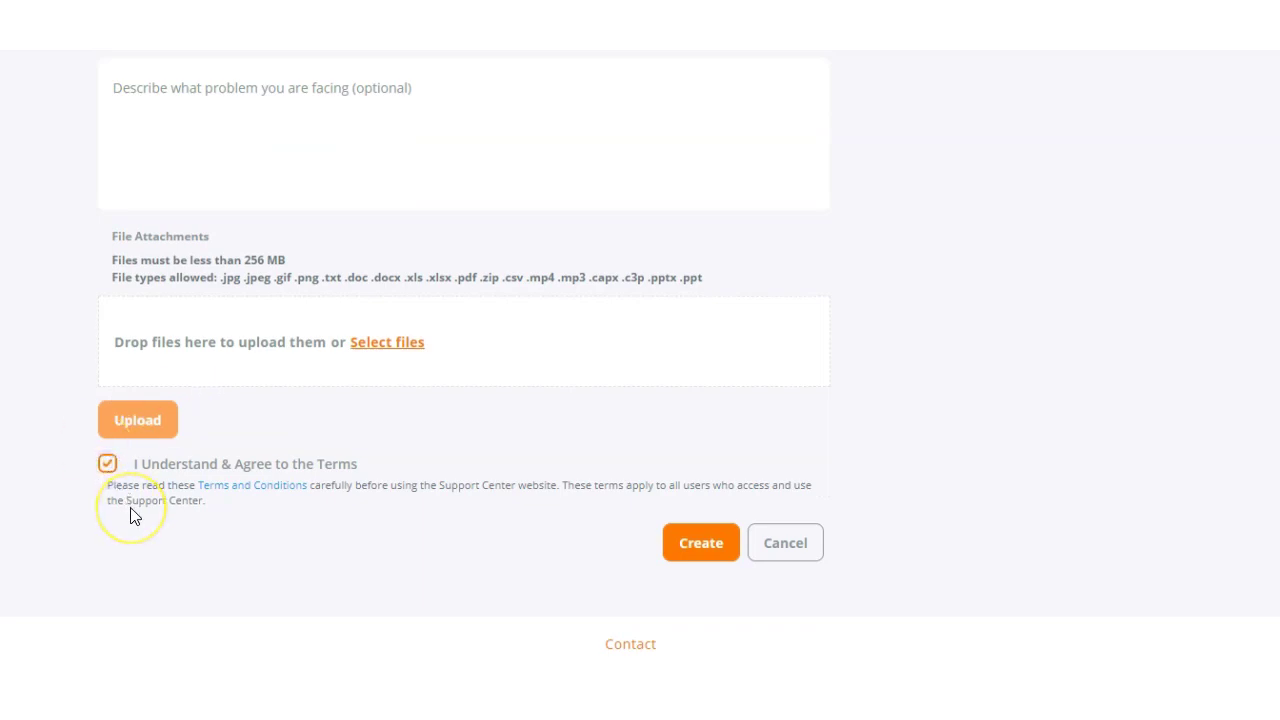
left_click(690, 550)
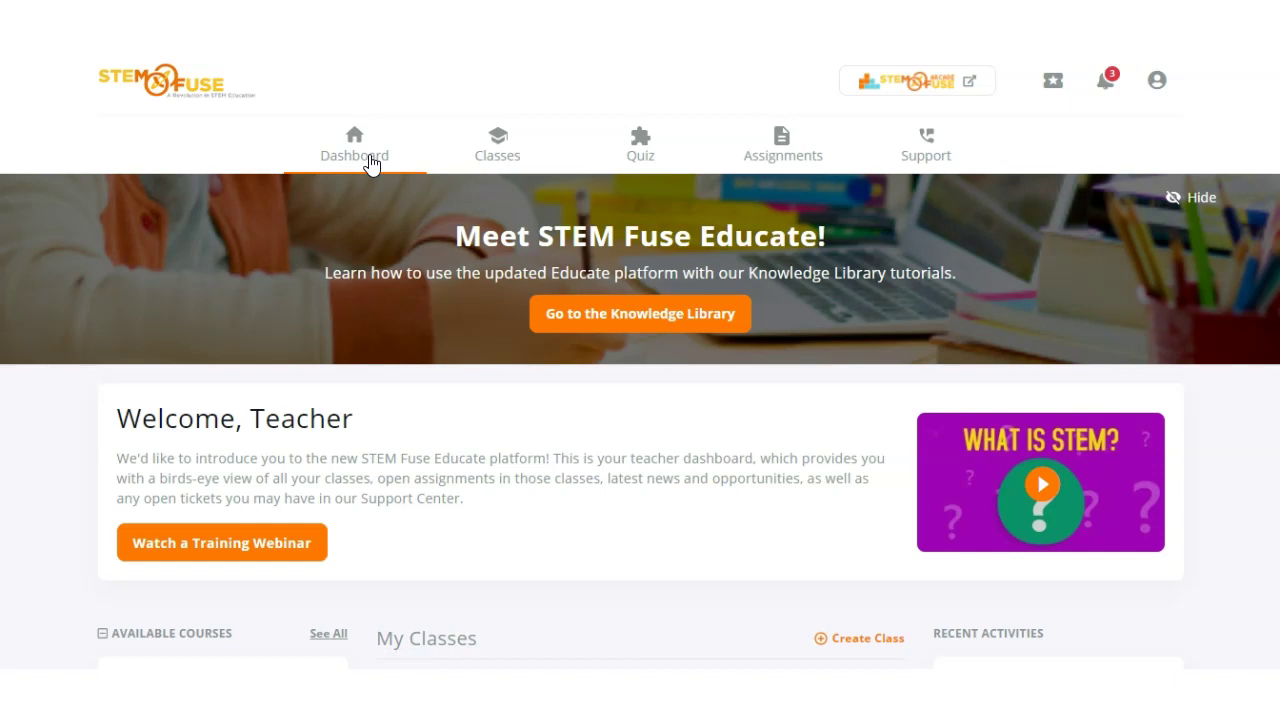
Check the support ticket alerts, then view the three notifications about students joining Sample Class
left_click(390, 150)
left_click(1052, 82)
left_click(1106, 82)
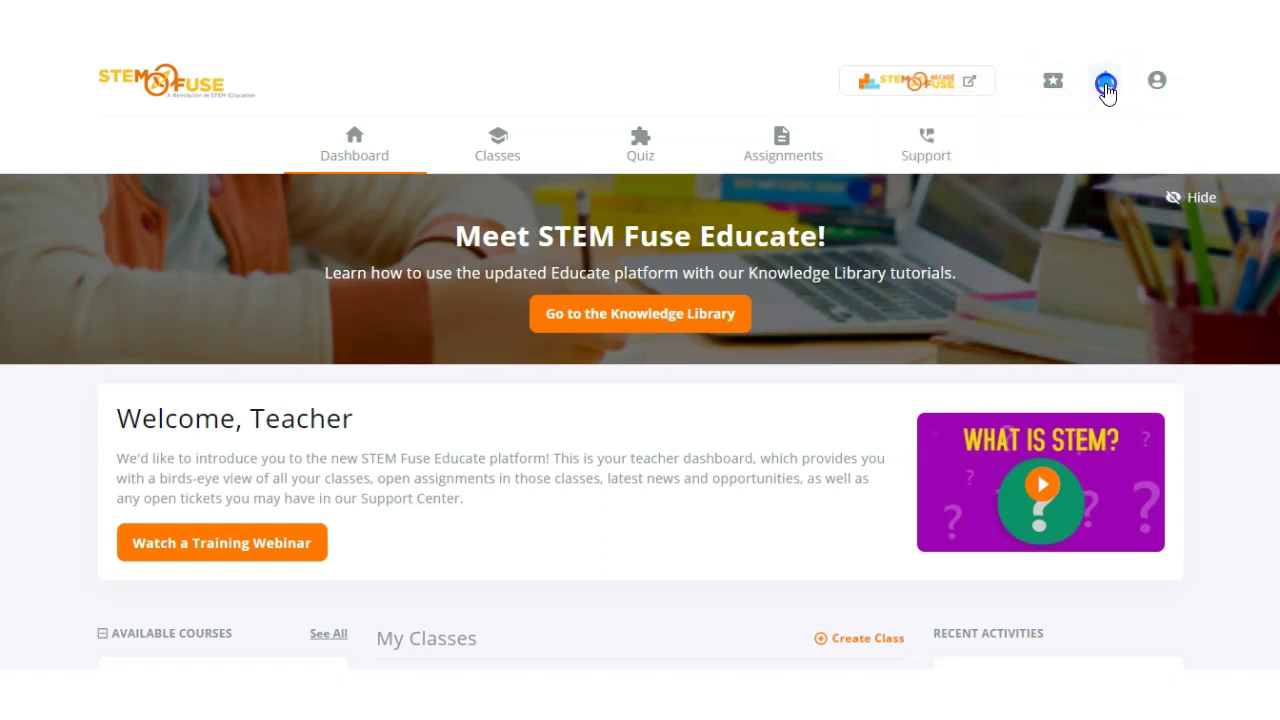
left_click(1106, 88)
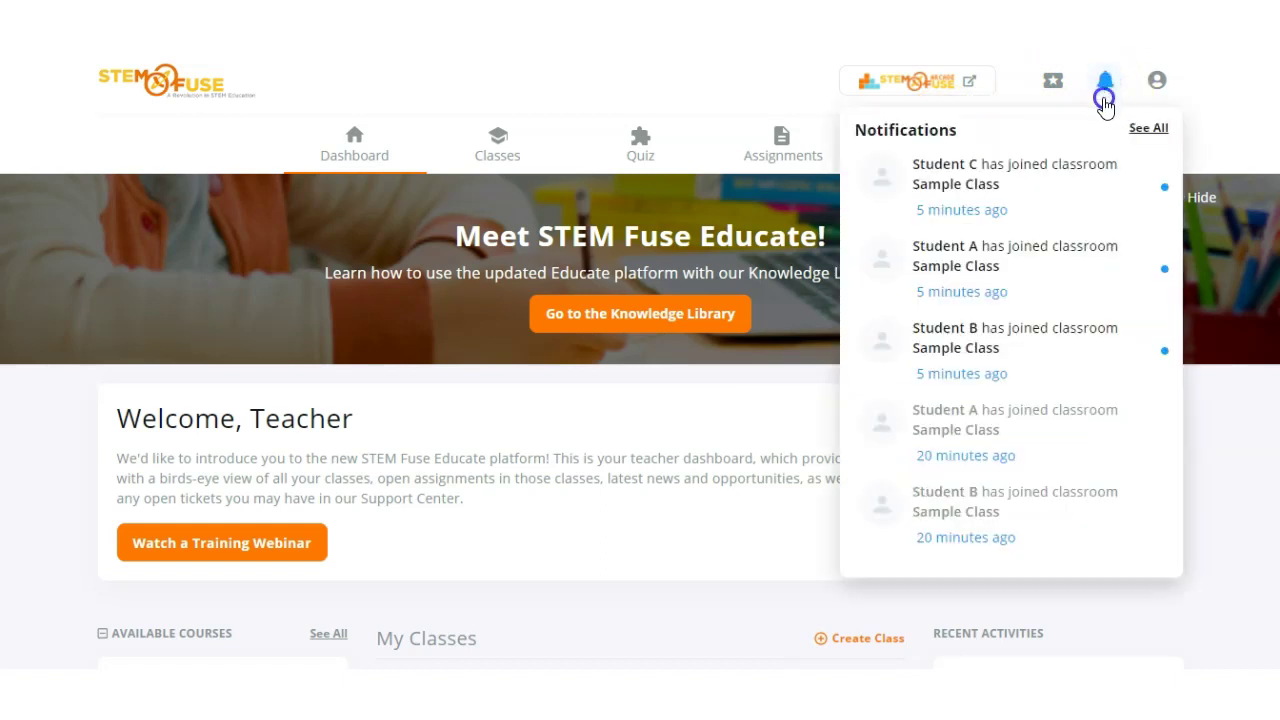
left_click(1127, 88)
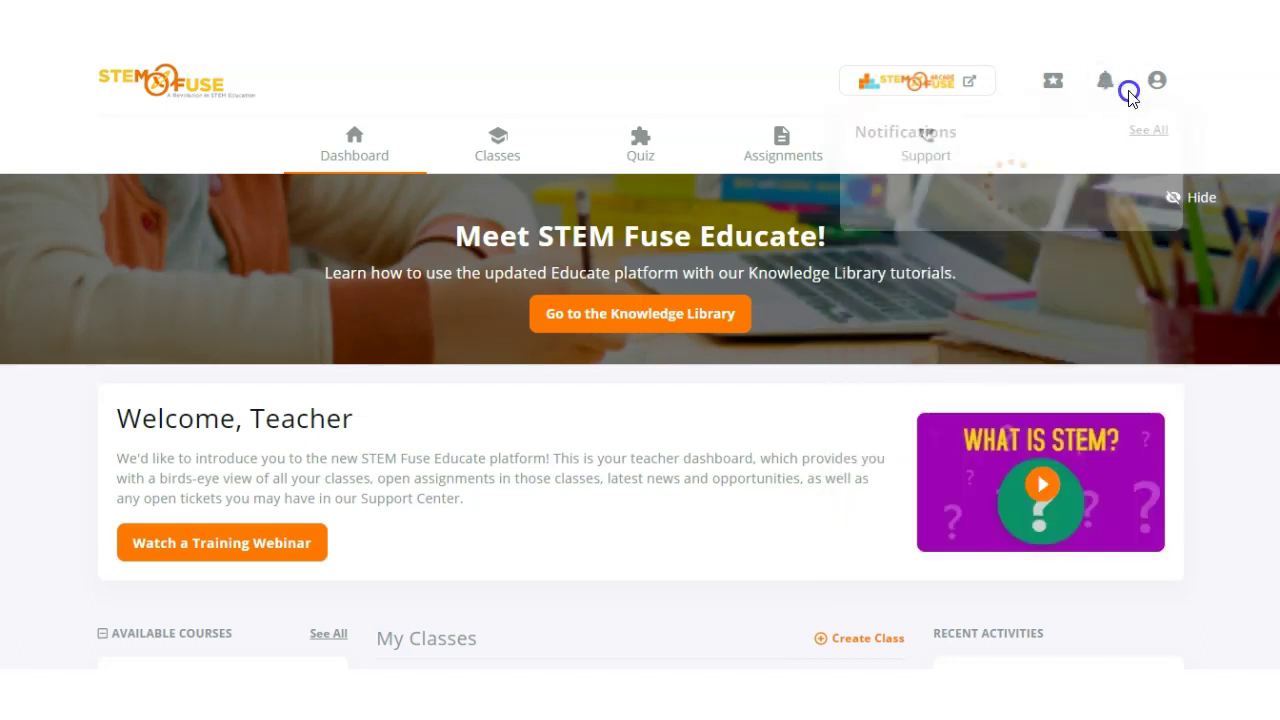
scroll(1200, 280, "down", 4)
left_click(1206, 297)
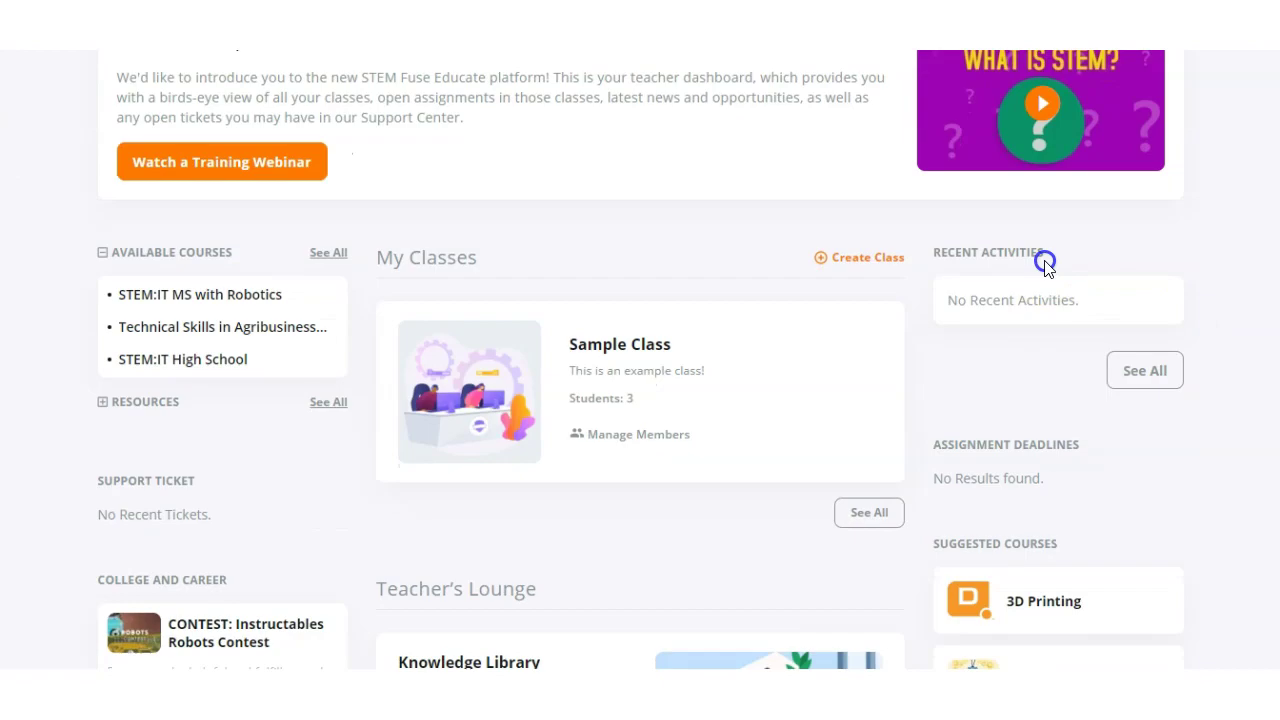
scroll(1045, 265, "up", 4)
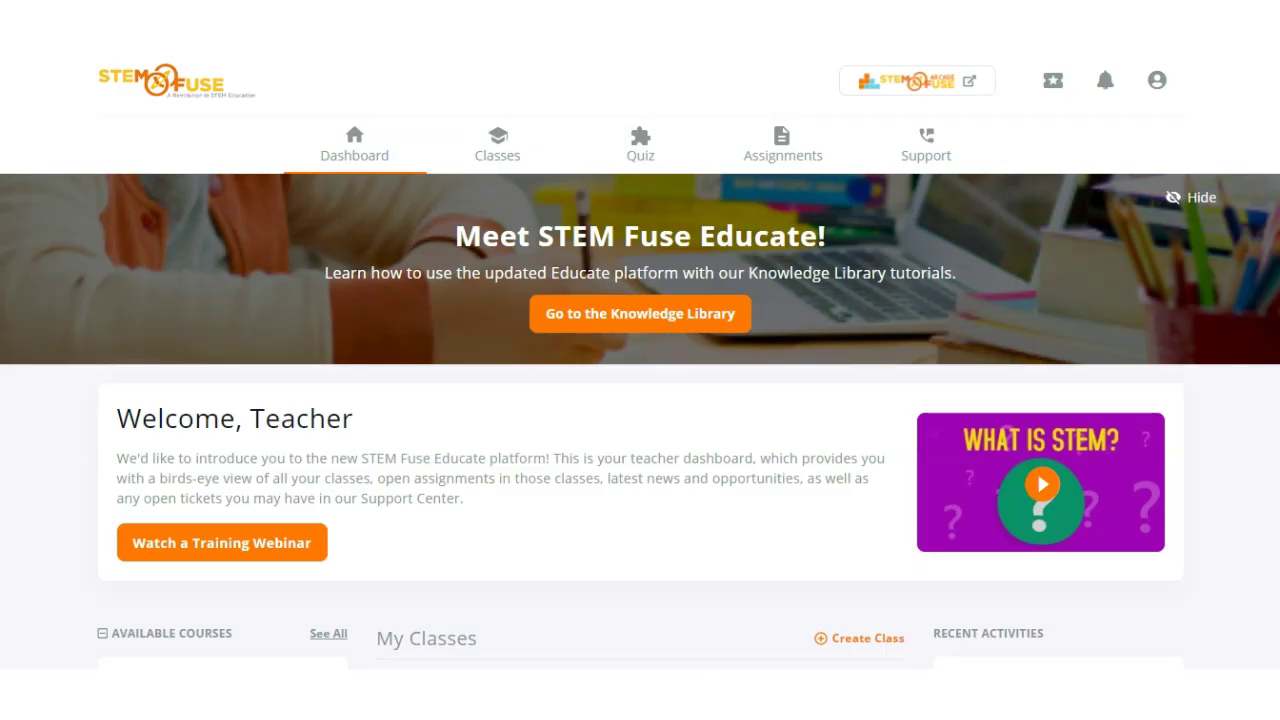